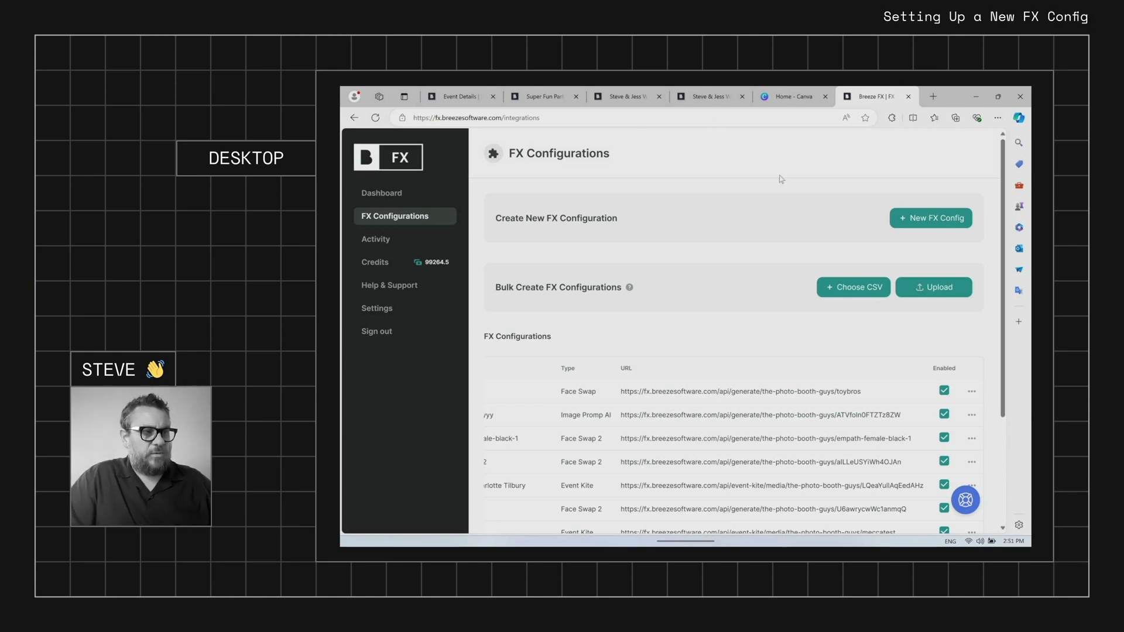
# Start a new FX configuration named remove.bg with token remove
pyautogui.click(944, 223)
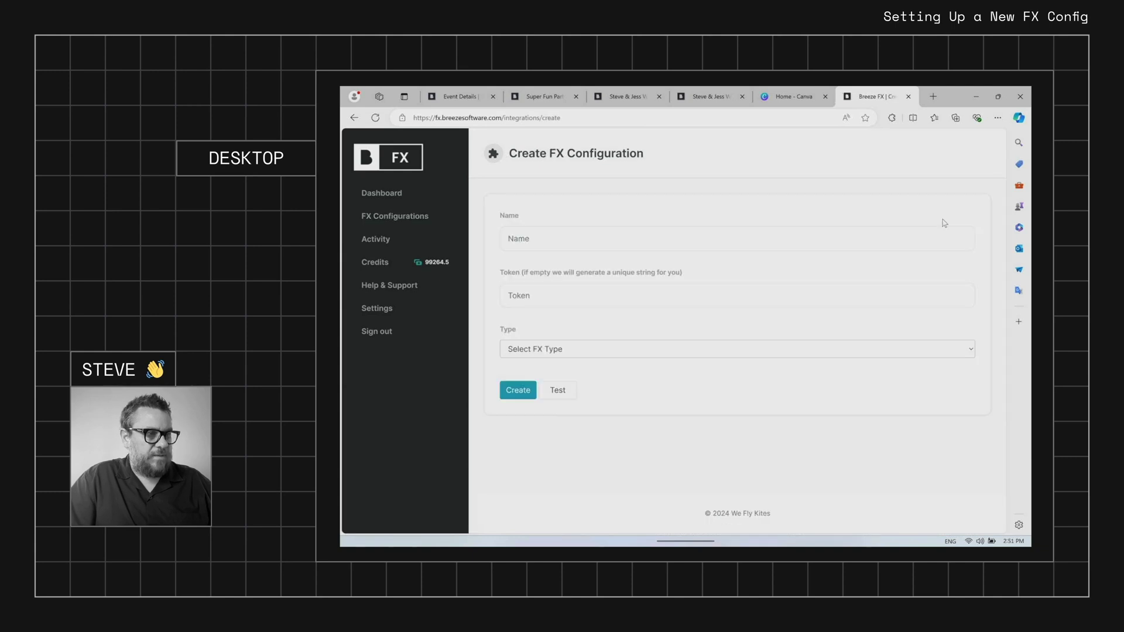
pyautogui.click(576, 354)
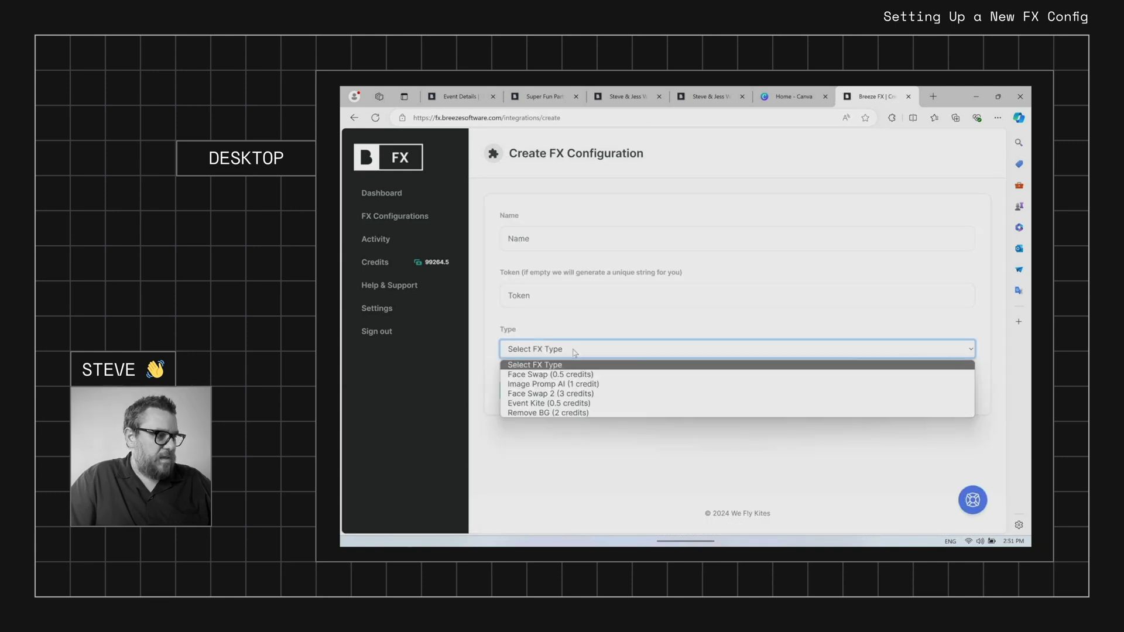
pyautogui.click(563, 246)
pyautogui.write('reo')
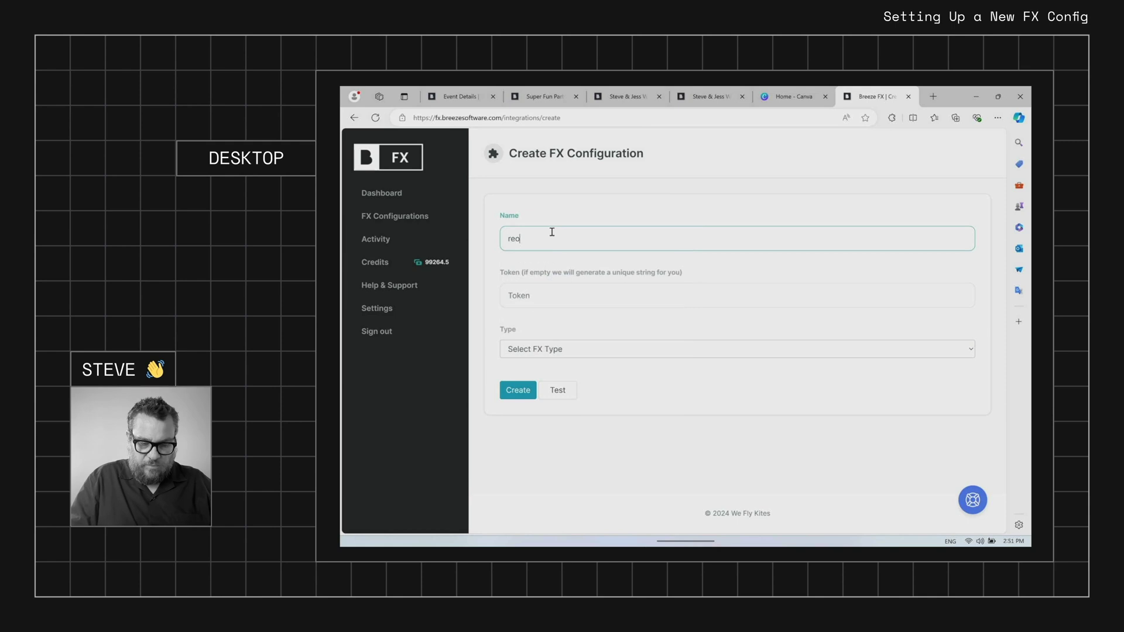
pyautogui.press('BackSpace')
pyautogui.write('move.bg')
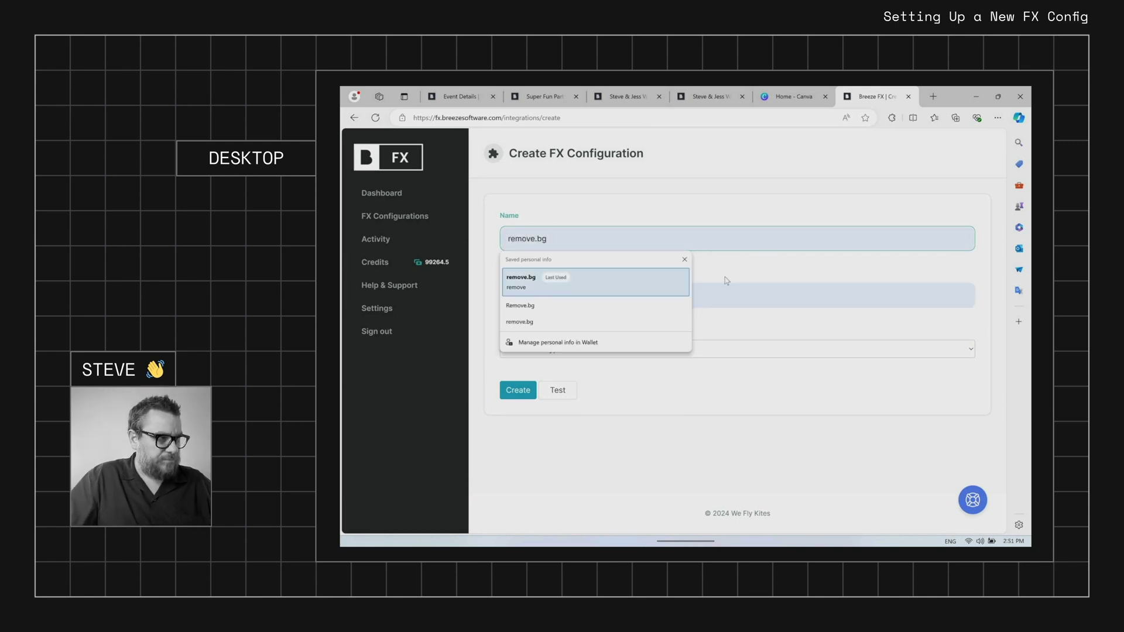
pyautogui.click(730, 291)
pyautogui.write('r')
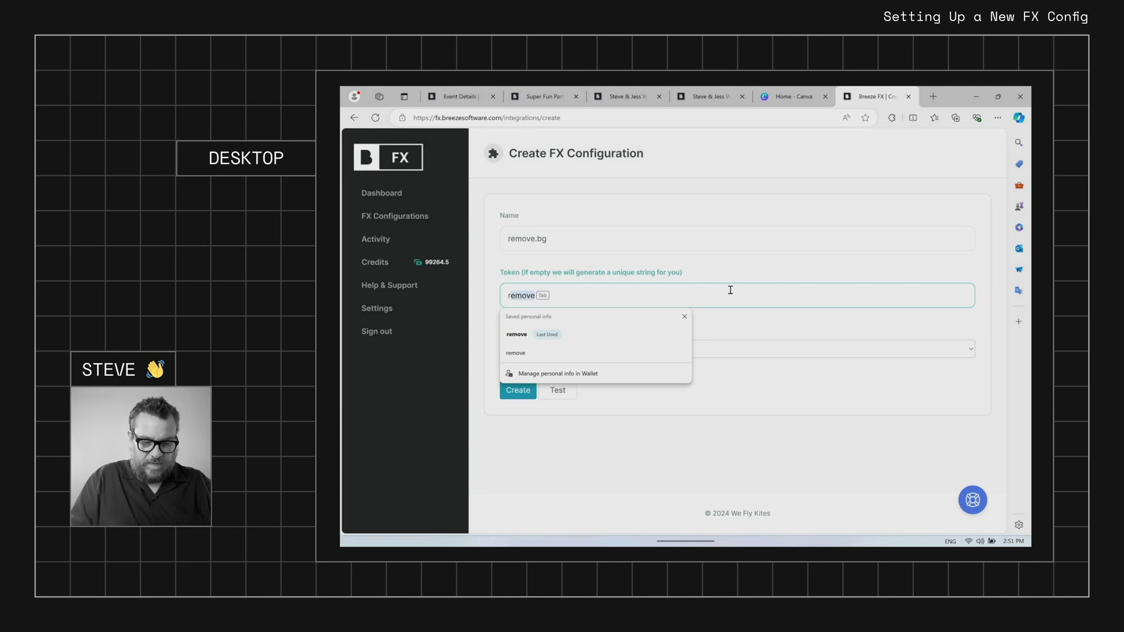
pyautogui.write('emove')
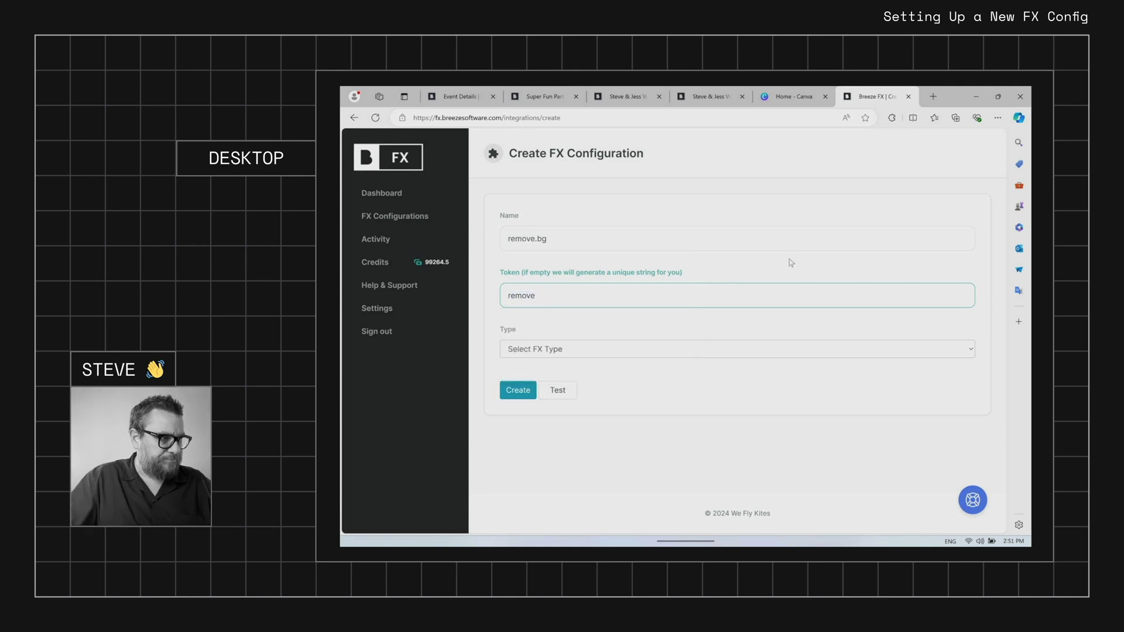
pyautogui.click(789, 264)
# Set the configuration type to Remove BG and create it
pyautogui.click(601, 351)
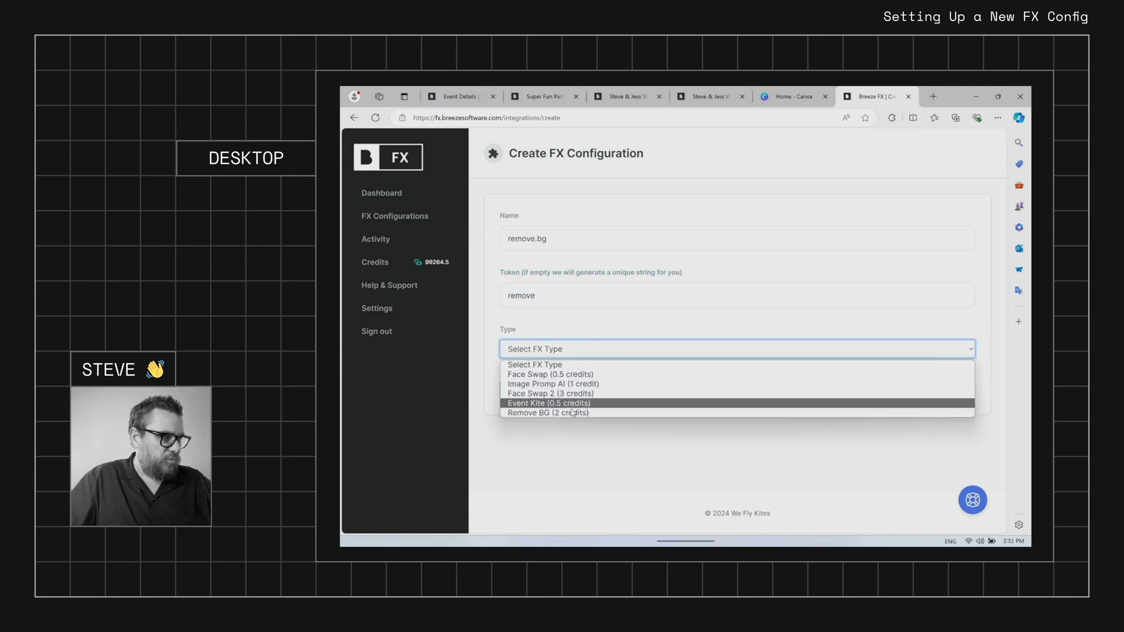
pyautogui.click(567, 413)
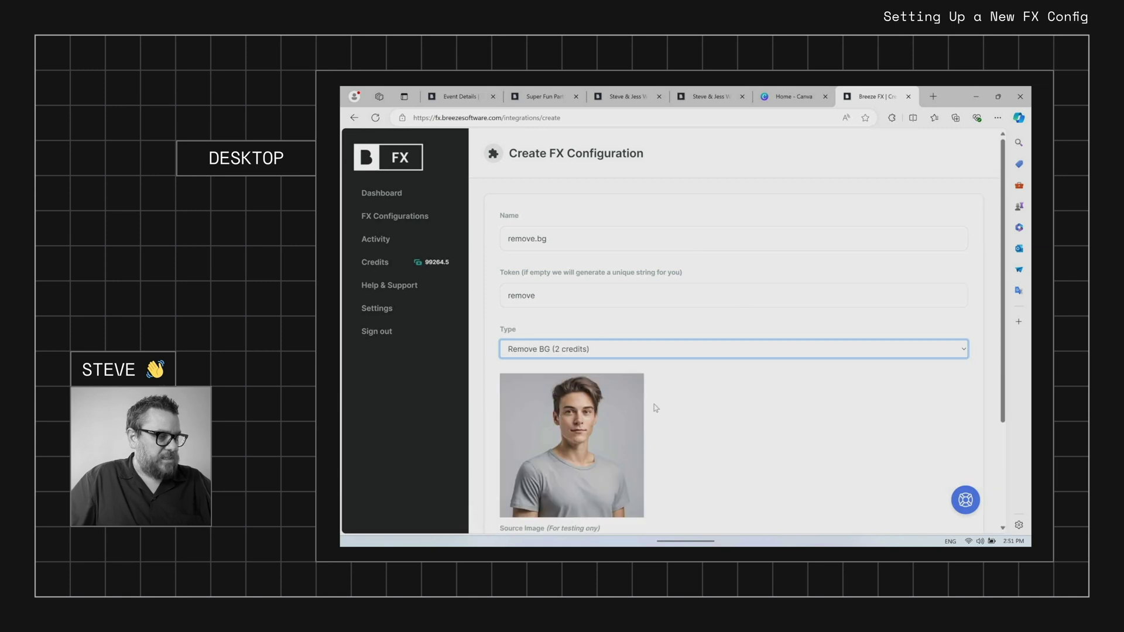
pyautogui.scroll(-2, 702, 406)
pyautogui.click(523, 456)
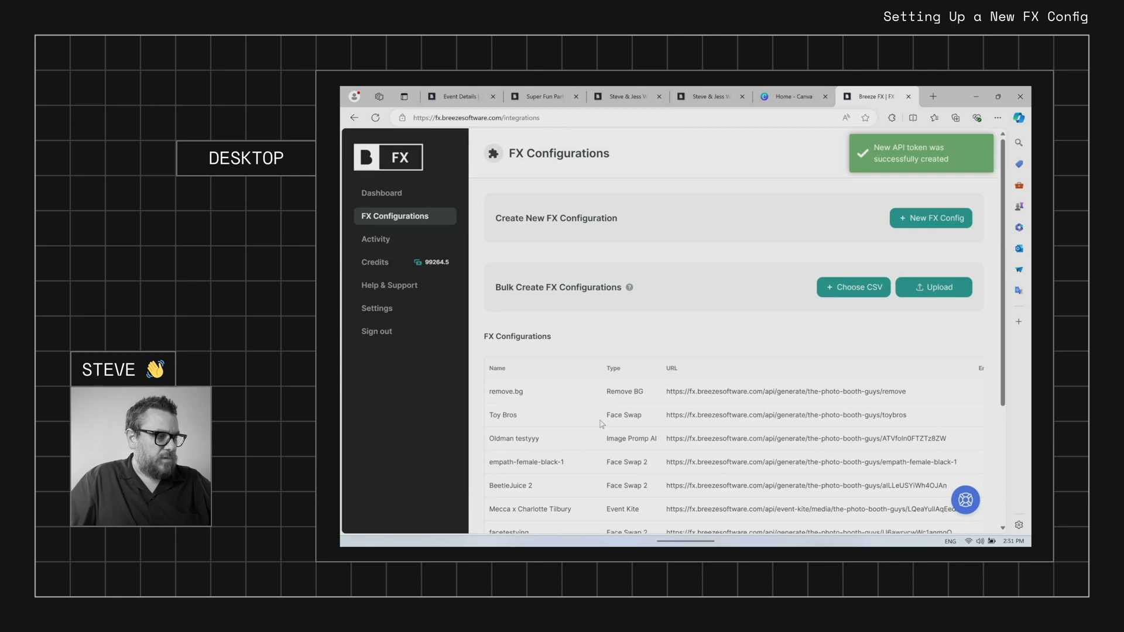
# Copy the new remove.bg configuration's generated URL
pyautogui.moveTo(668, 392); pyautogui.dragTo(888, 396)
pyautogui.rightClick(888, 396)
pyautogui.click(790, 241)
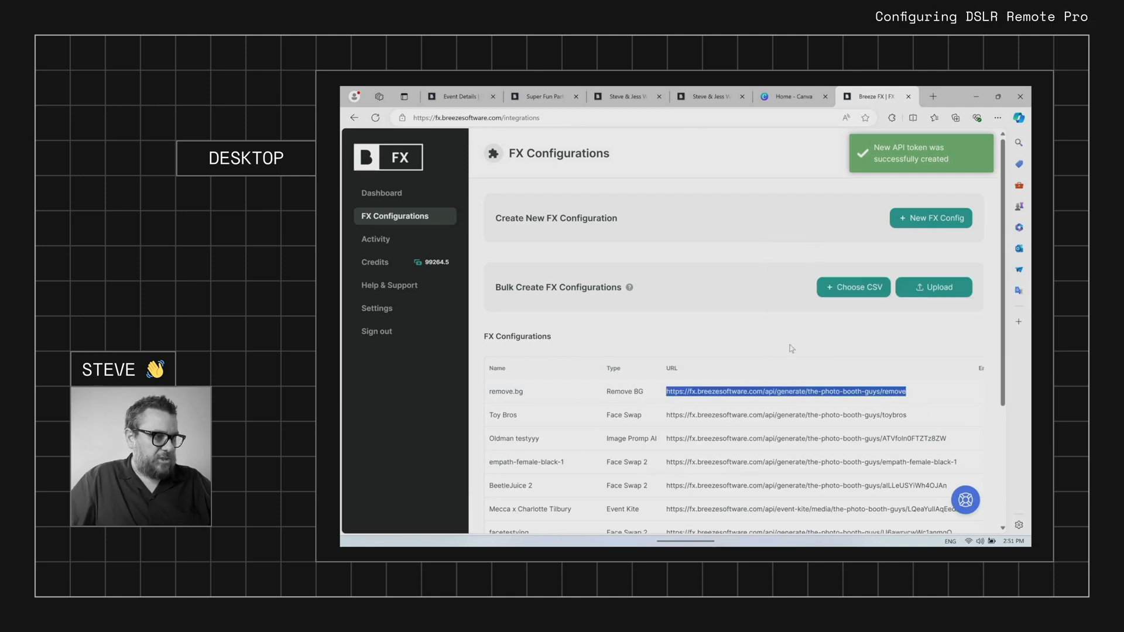
# In DSLR Remote Pro's Output Settings, tick Postprocess photos
pyautogui.click(797, 534)
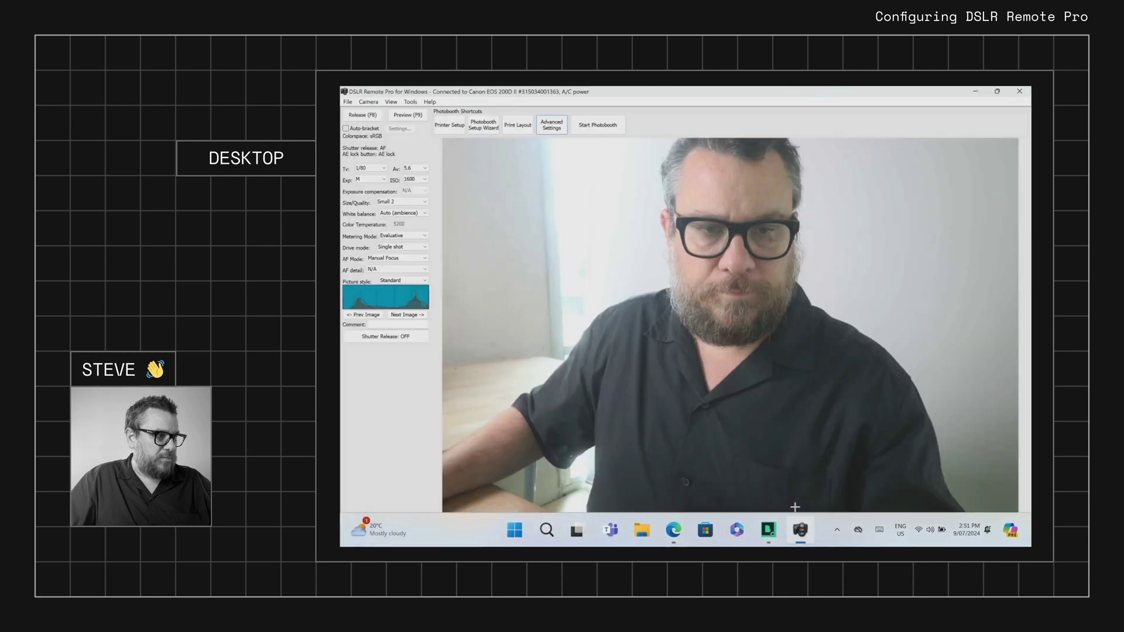
pyautogui.click(554, 126)
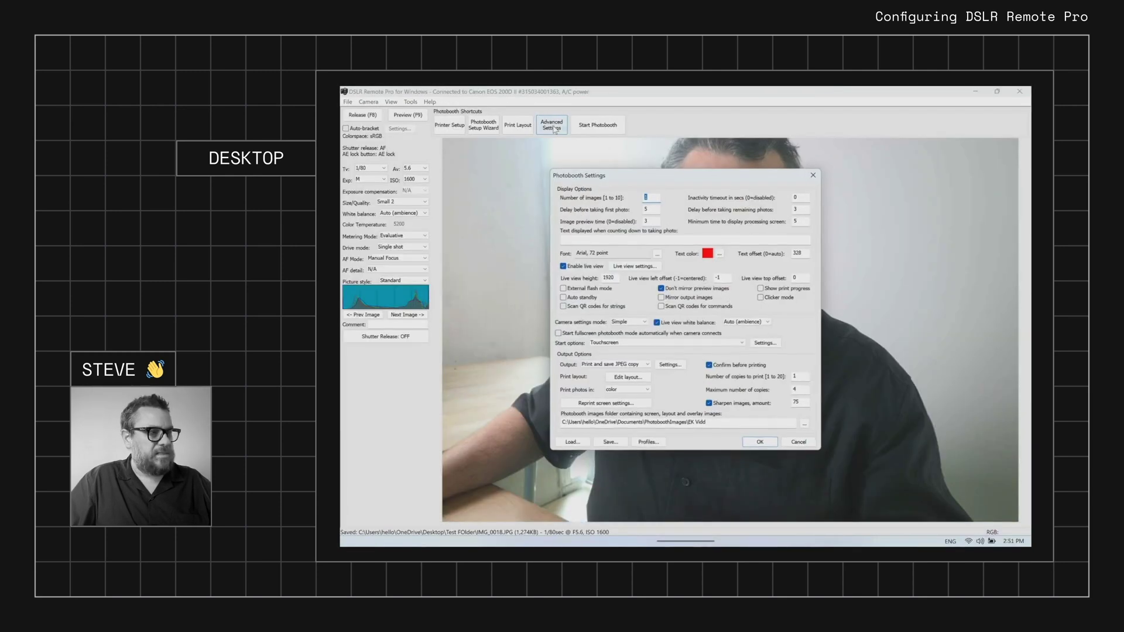
pyautogui.click(669, 365)
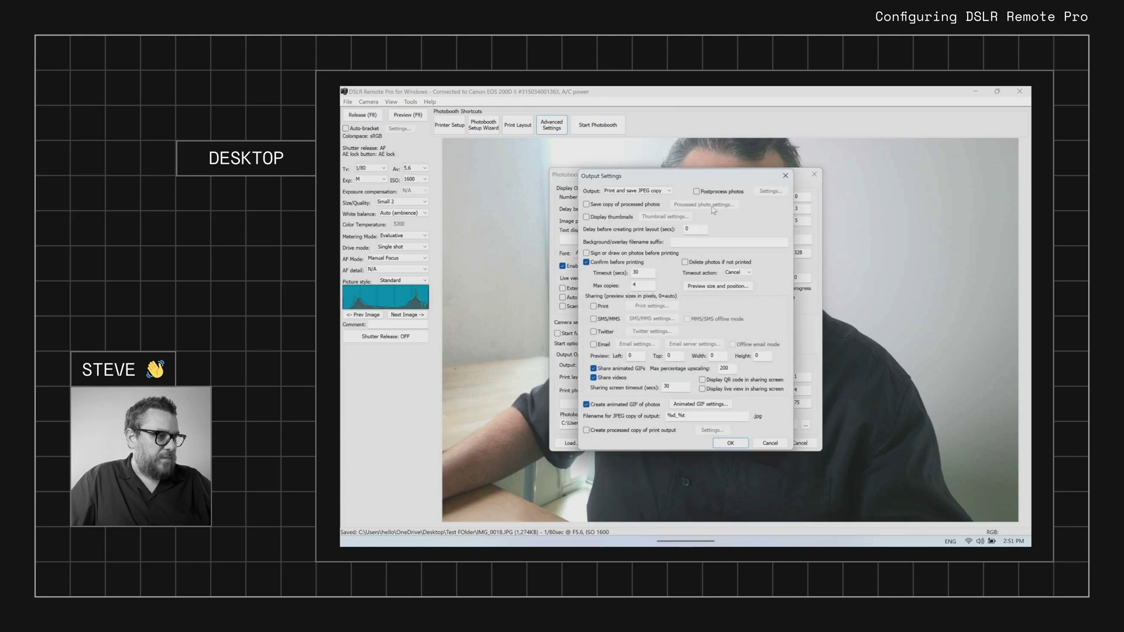
pyautogui.click(696, 192)
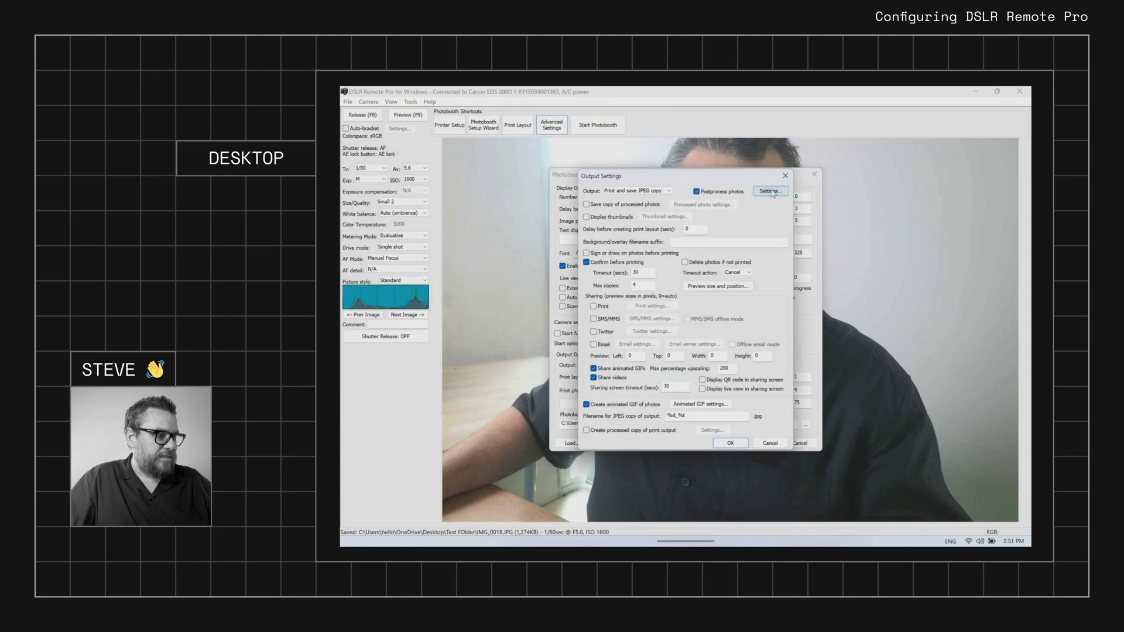
# Set post-processing to Web based (HTTP POST) with the pasted remove.bg URL
pyautogui.click(772, 192)
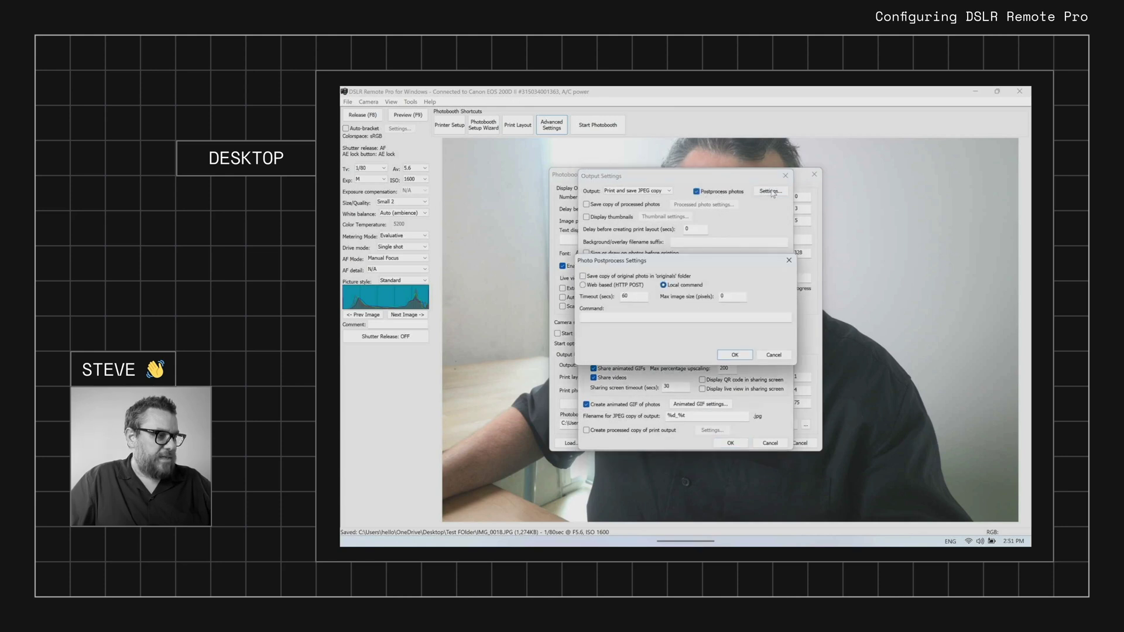
pyautogui.click(598, 286)
pyautogui.click(587, 317)
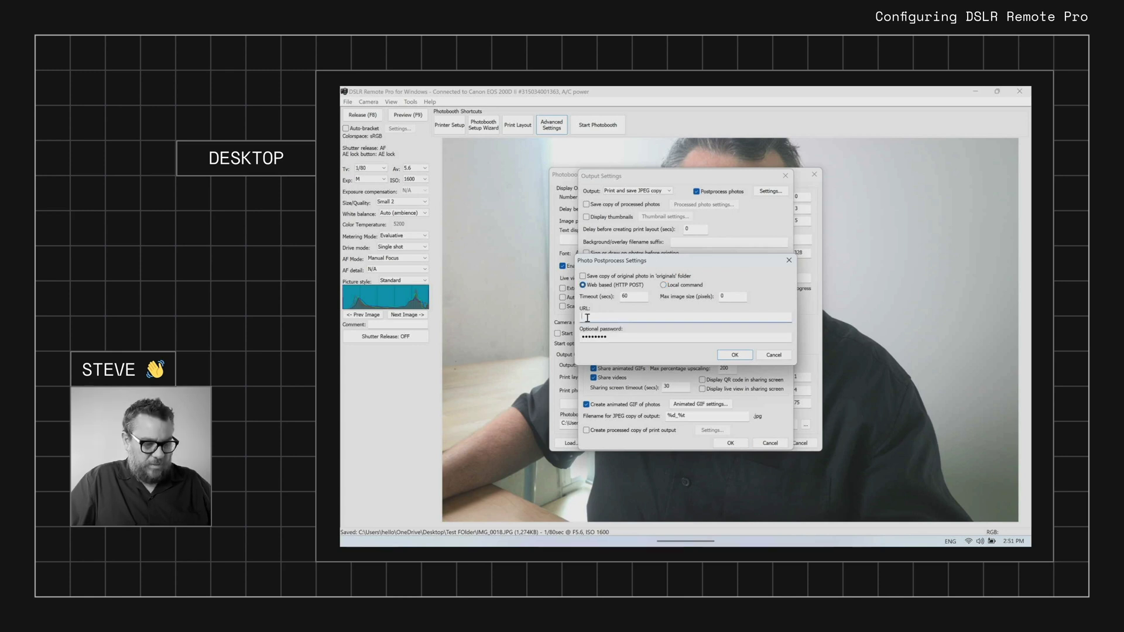
pyautogui.hotkey('ctrl', 'v')
pyautogui.doubleClick(614, 336)
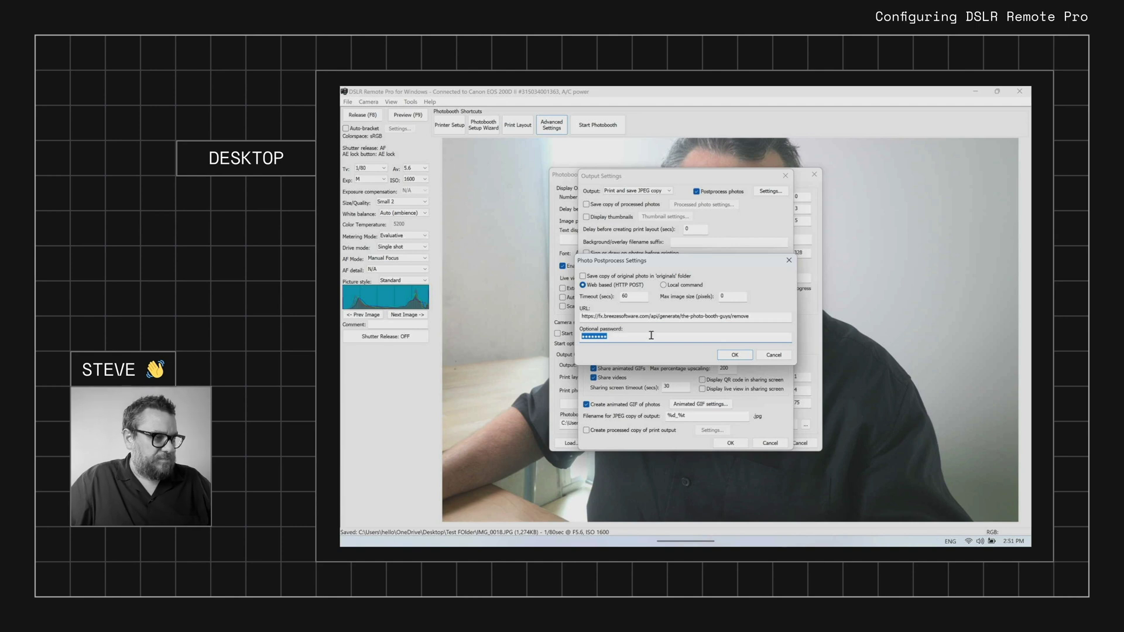
pyautogui.click(734, 356)
# Confirm Output and Photobooth Settings, then review and close the print layout
pyautogui.click(732, 443)
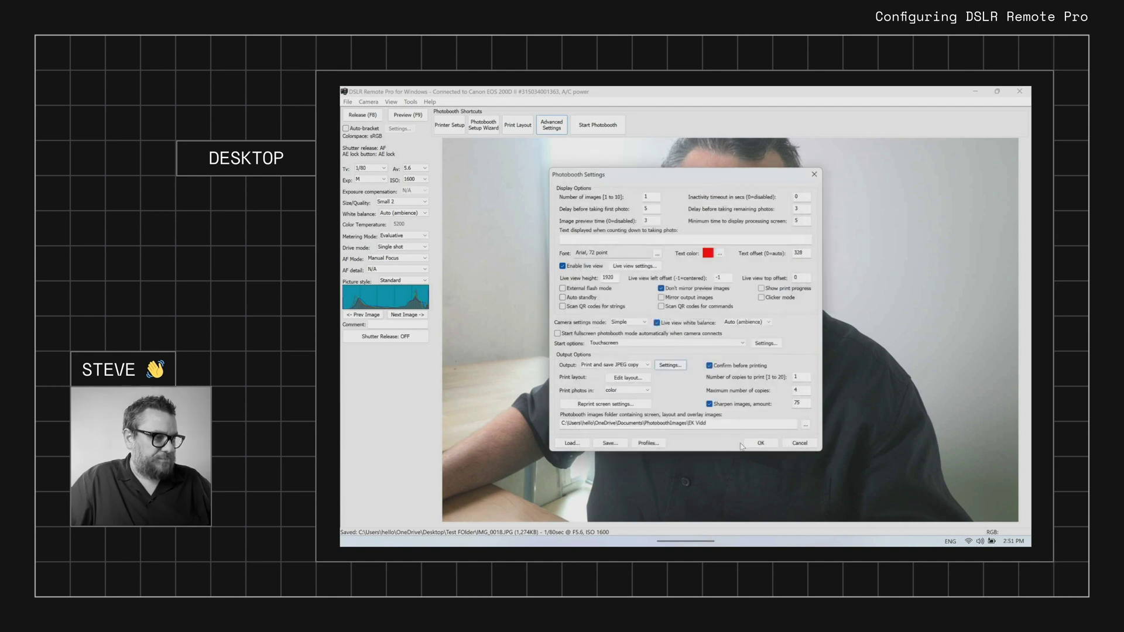
pyautogui.click(757, 444)
pyautogui.click(527, 127)
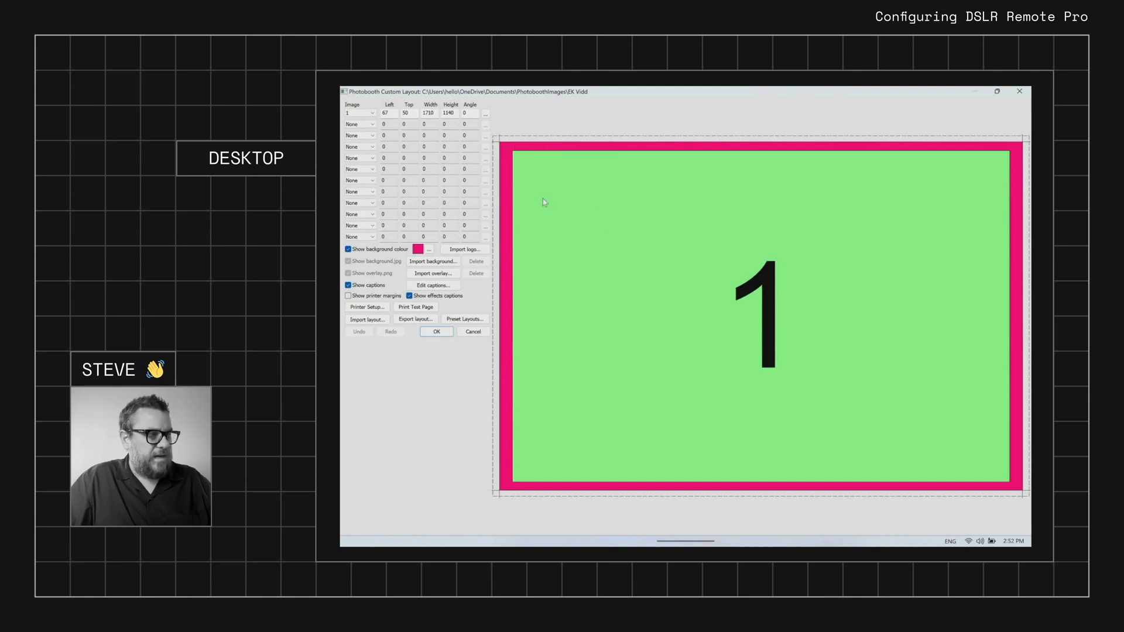
pyautogui.click(437, 332)
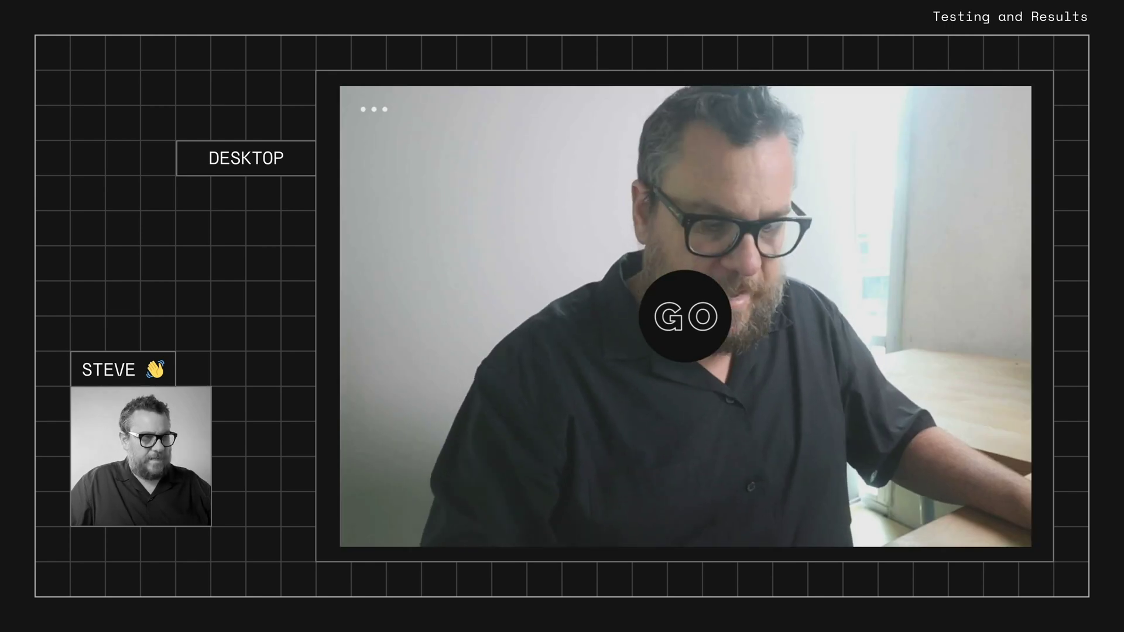
# Trigger the countdown to take a test photo, saved as IMG_0019.JPG
pyautogui.press('space')
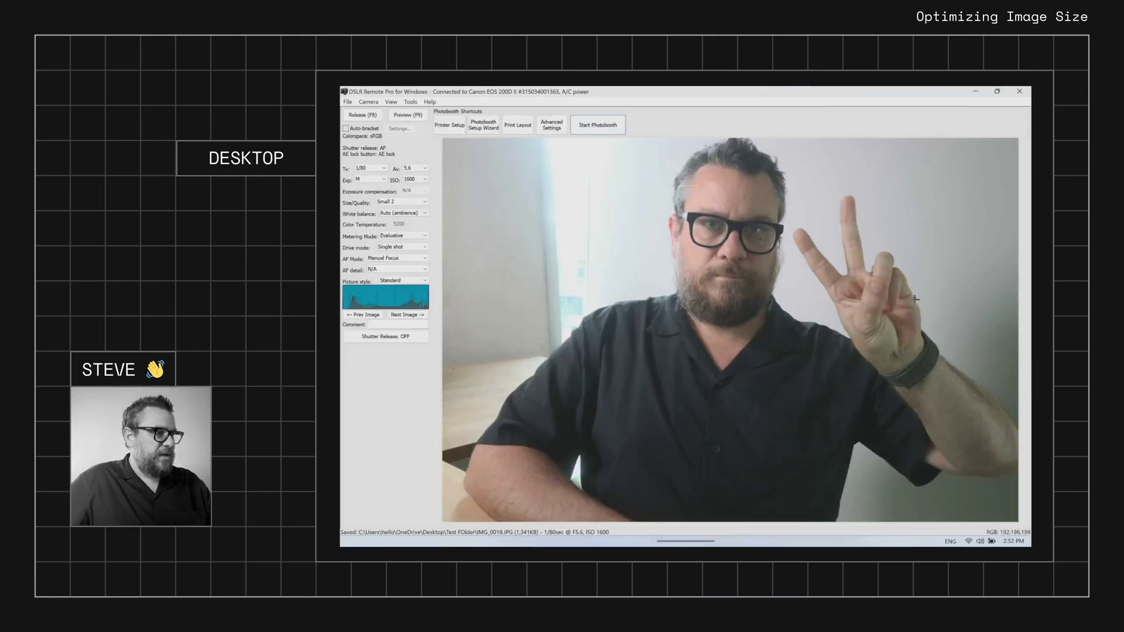
# Set the post-processing Max image size to 1000 pixels and close all settings dialogs
pyautogui.click(556, 128)
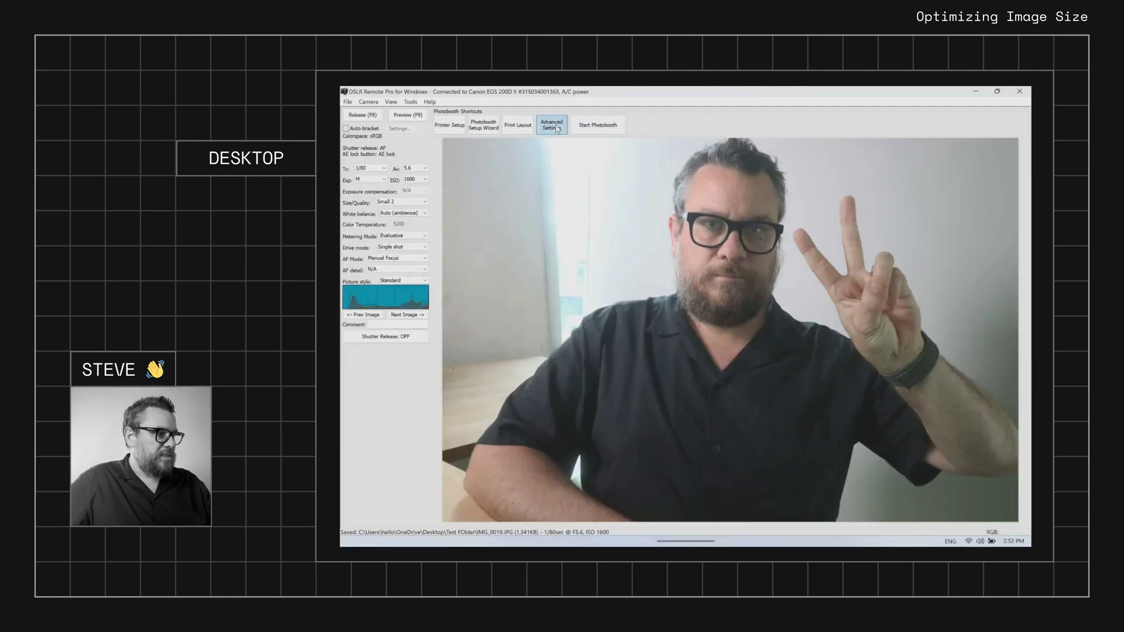
pyautogui.click(672, 366)
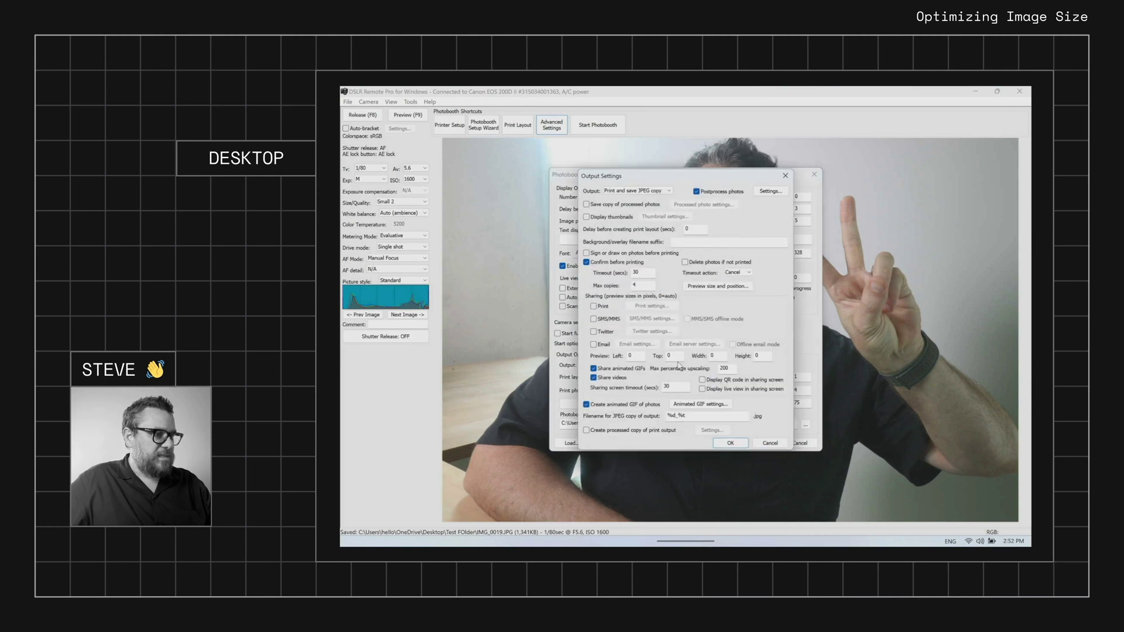
pyautogui.click(771, 191)
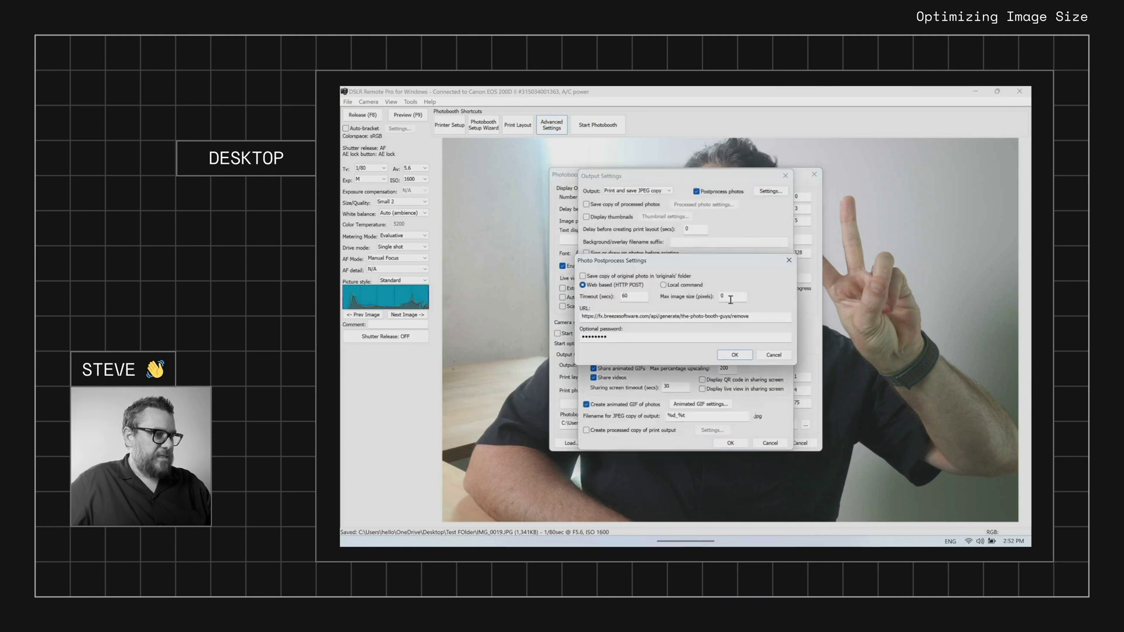
pyautogui.doubleClick(730, 298)
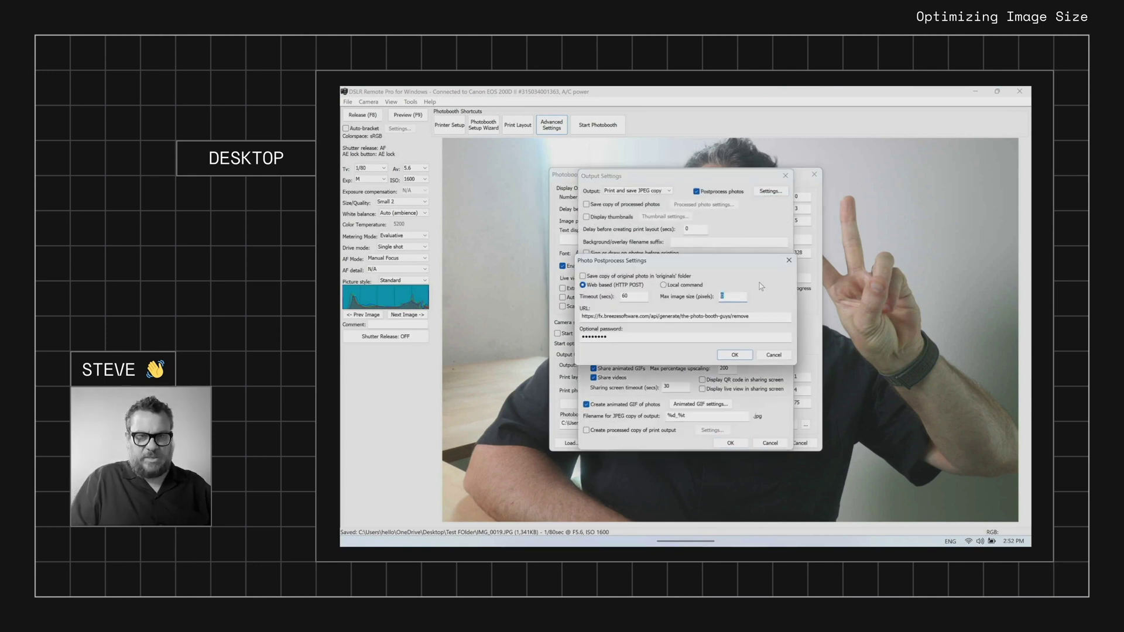
pyautogui.write('1000')
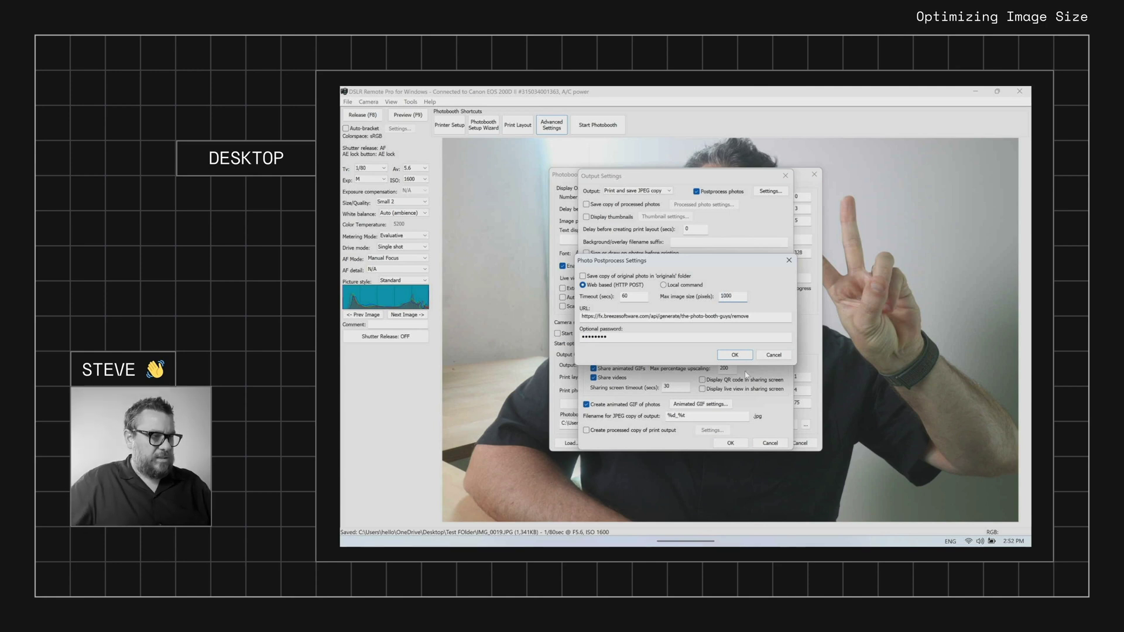
pyautogui.click(734, 356)
pyautogui.click(731, 443)
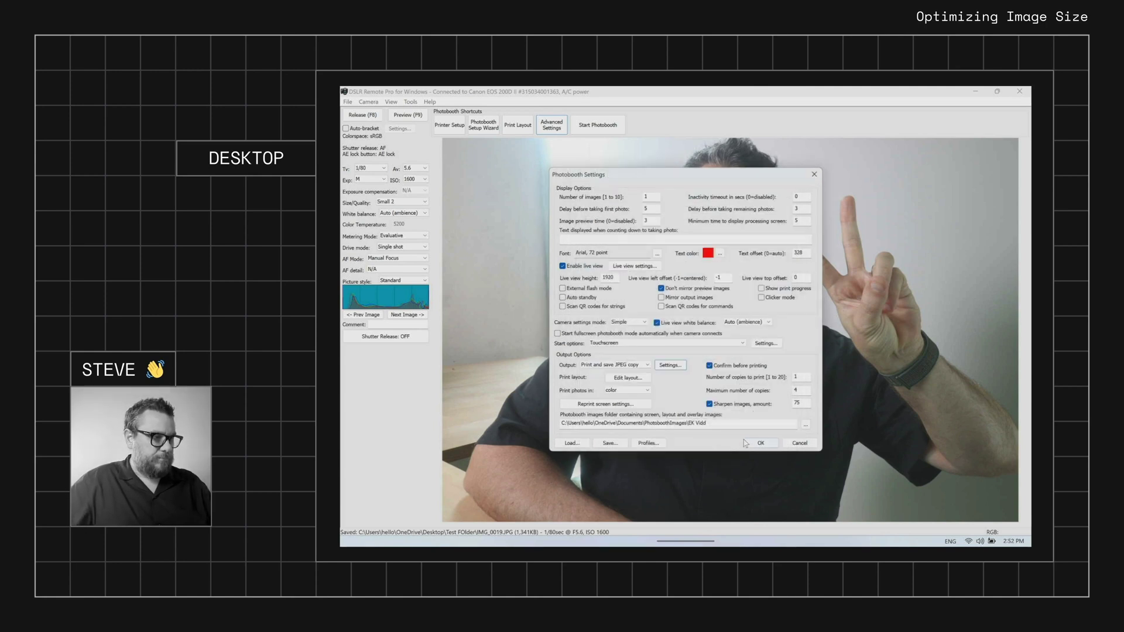
pyautogui.click(761, 443)
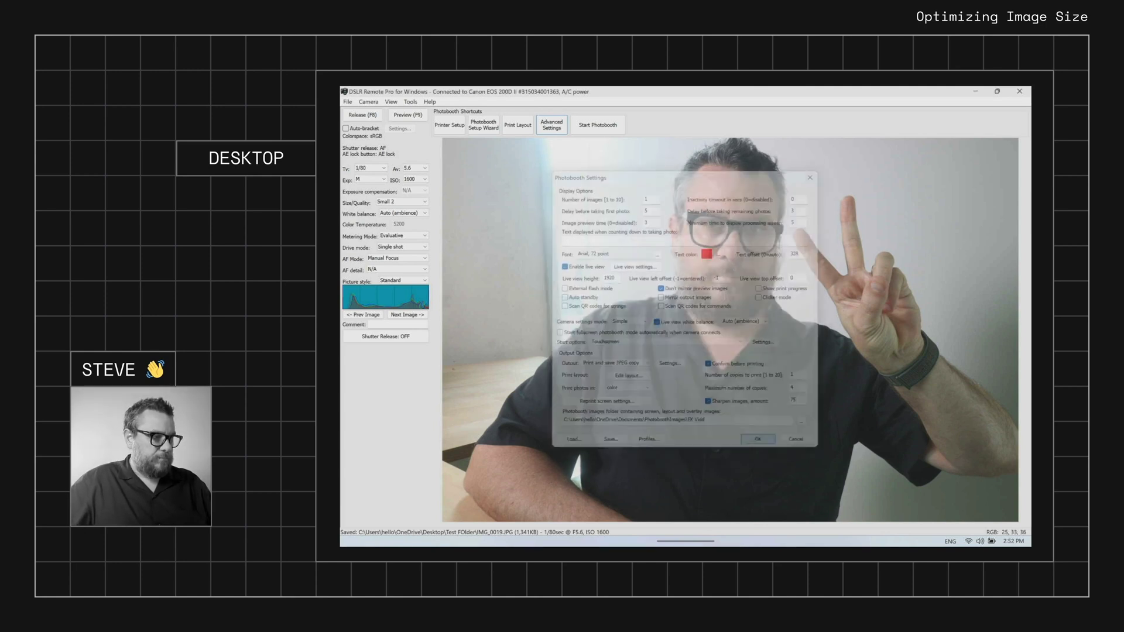
# Start a photobooth session to capture a background-removed test shot
pyautogui.click(597, 125)
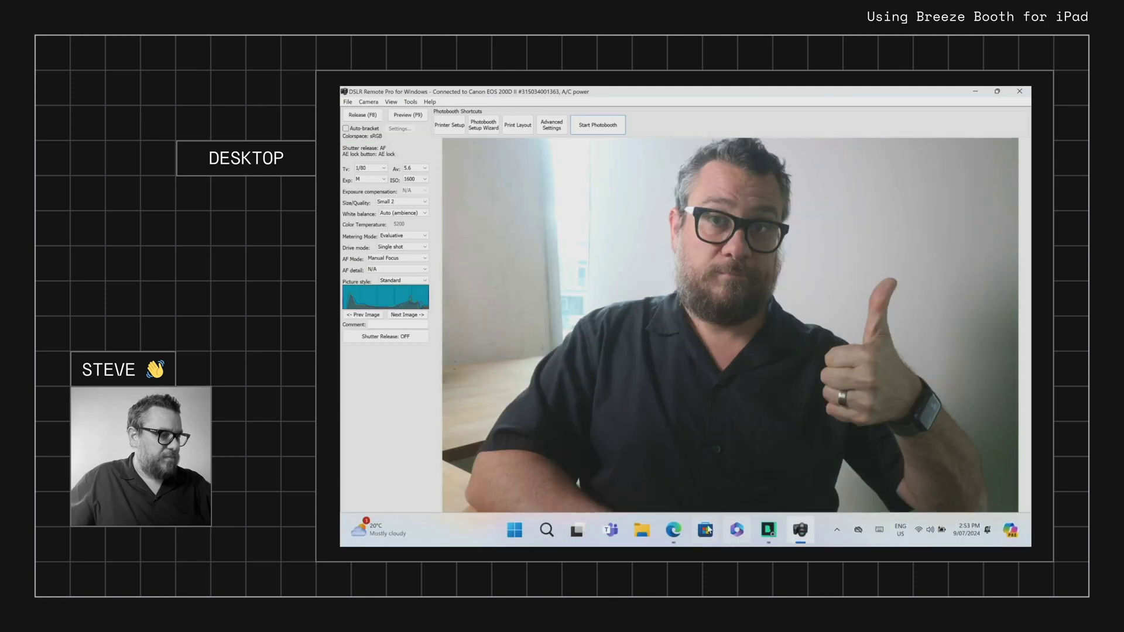
# Show the Breeze FX configurations page, then bring up the Breeze Booth Event Editor
pyautogui.click(674, 530)
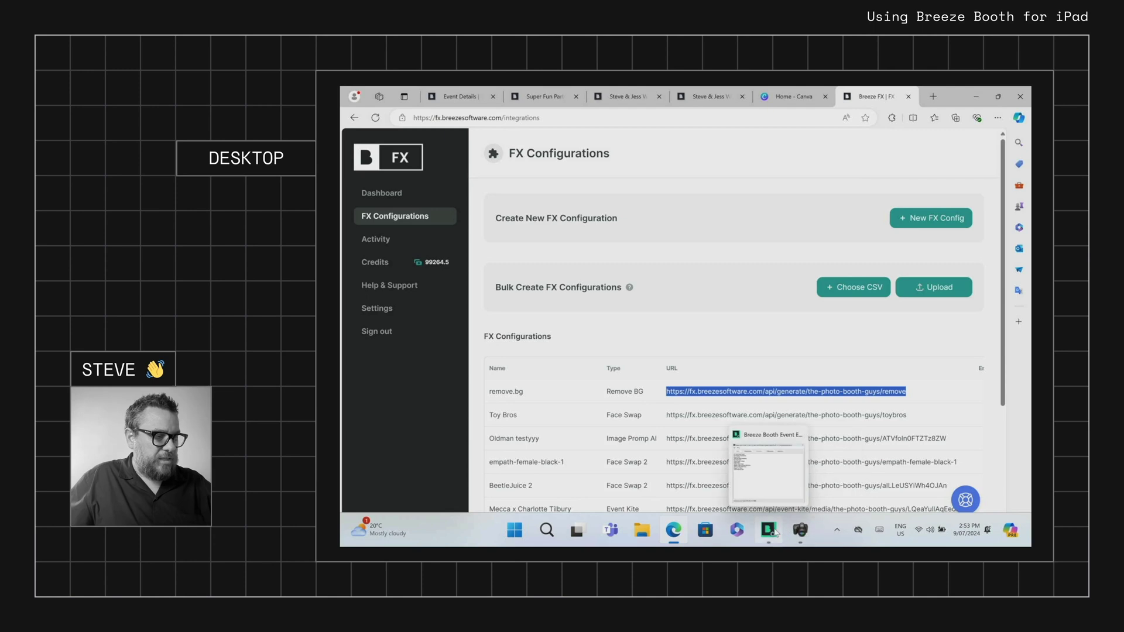
pyautogui.click(769, 530)
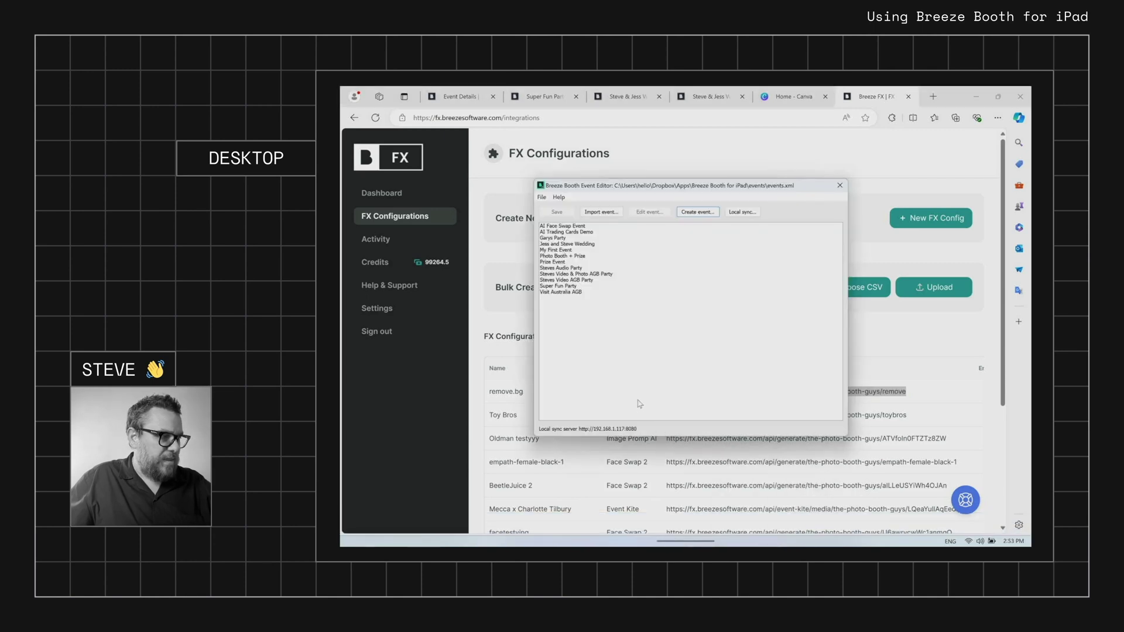
# Open the Photos settings of Super Fun Party's portrait profile
pyautogui.doubleClick(551, 287)
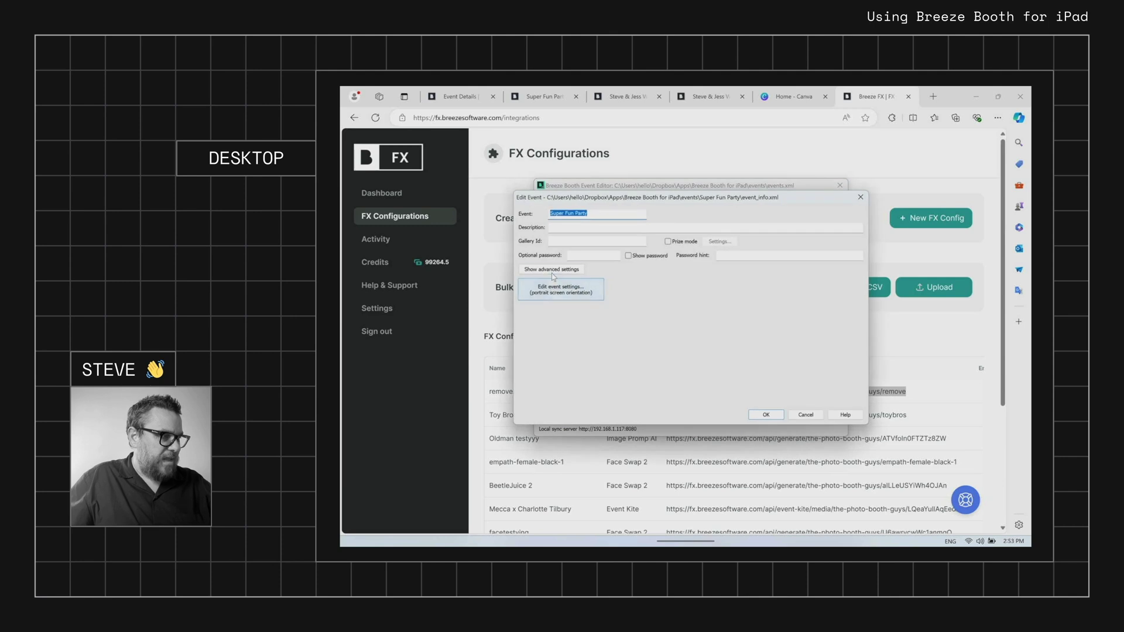
pyautogui.click(552, 270)
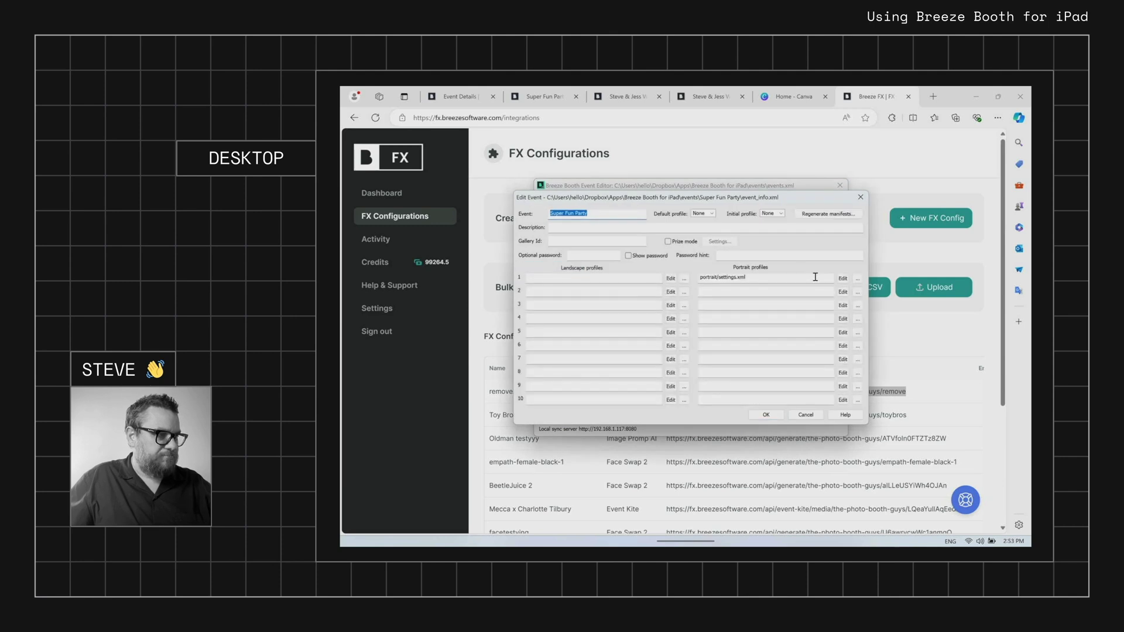
pyautogui.click(843, 278)
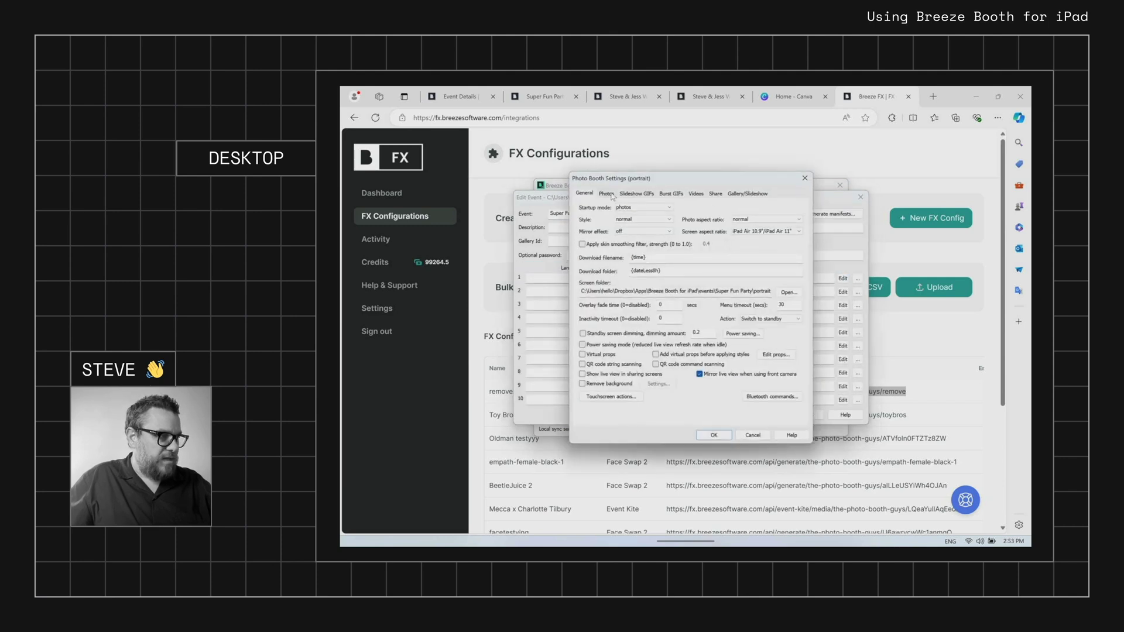
pyautogui.click(608, 194)
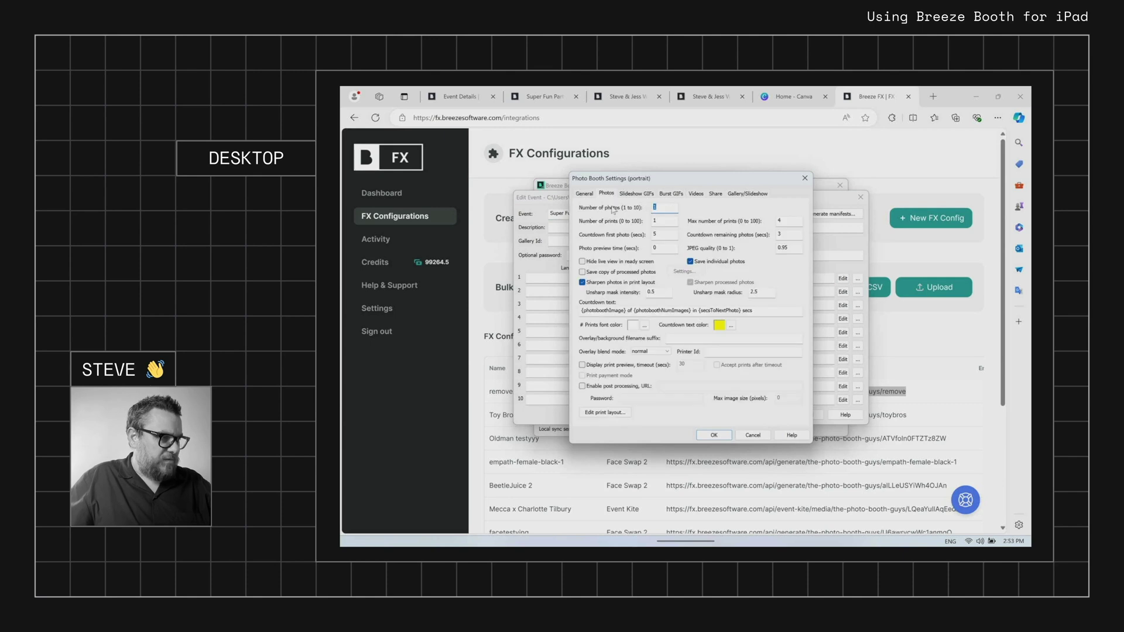
# Enable post processing with the pasted remove.bg URL and enter the password
pyautogui.click(624, 386)
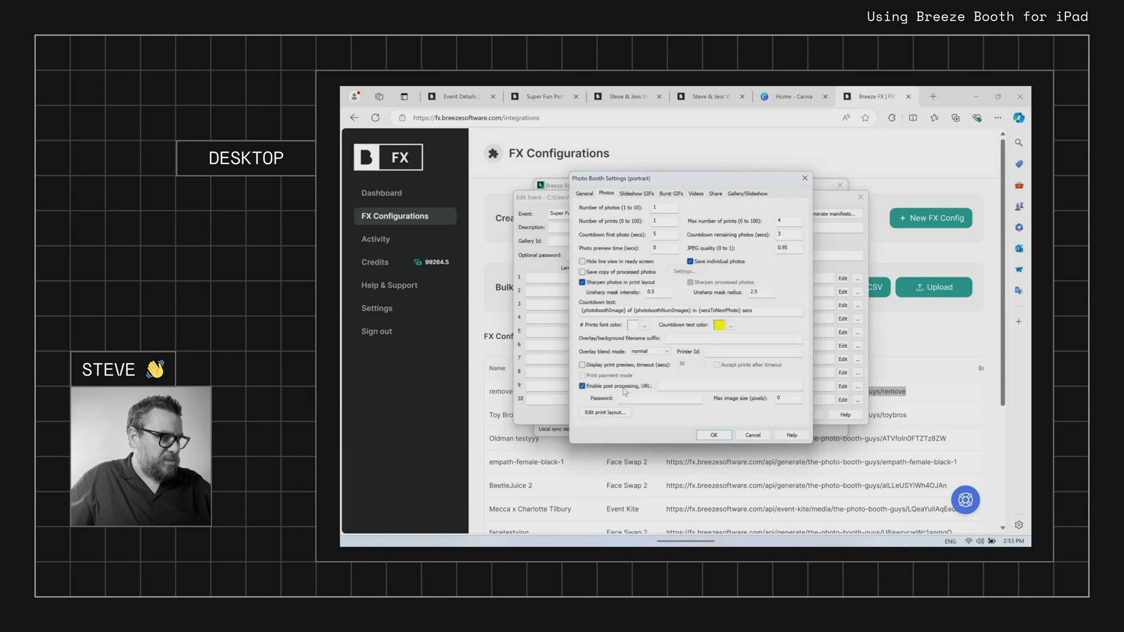
pyautogui.click(674, 388)
pyautogui.hotkey('ctrl', 'v')
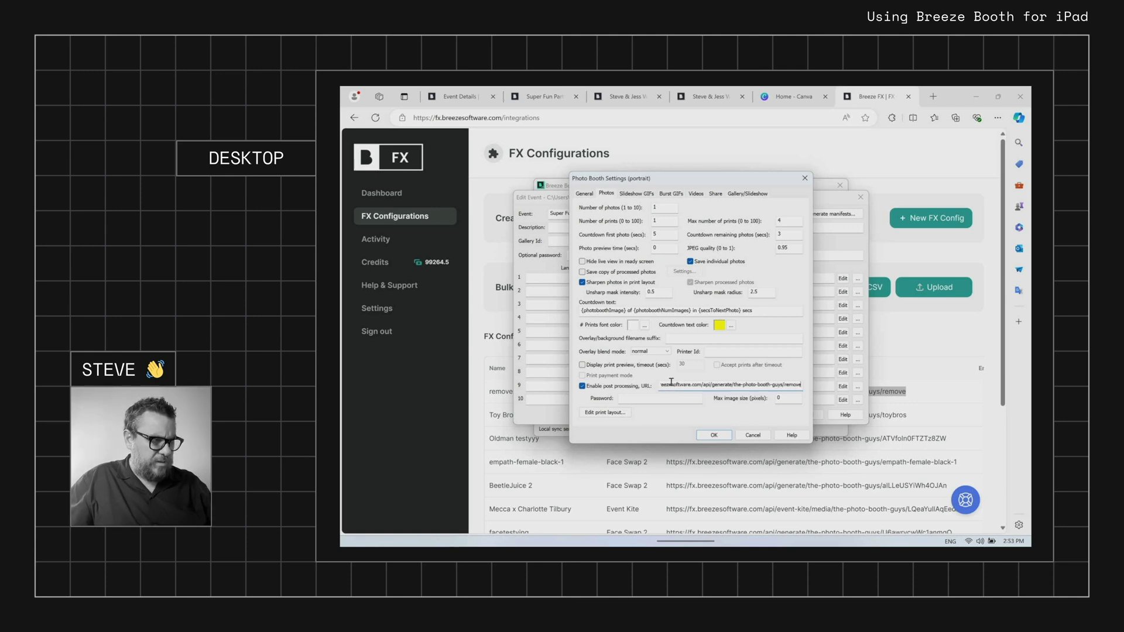
pyautogui.click(663, 398)
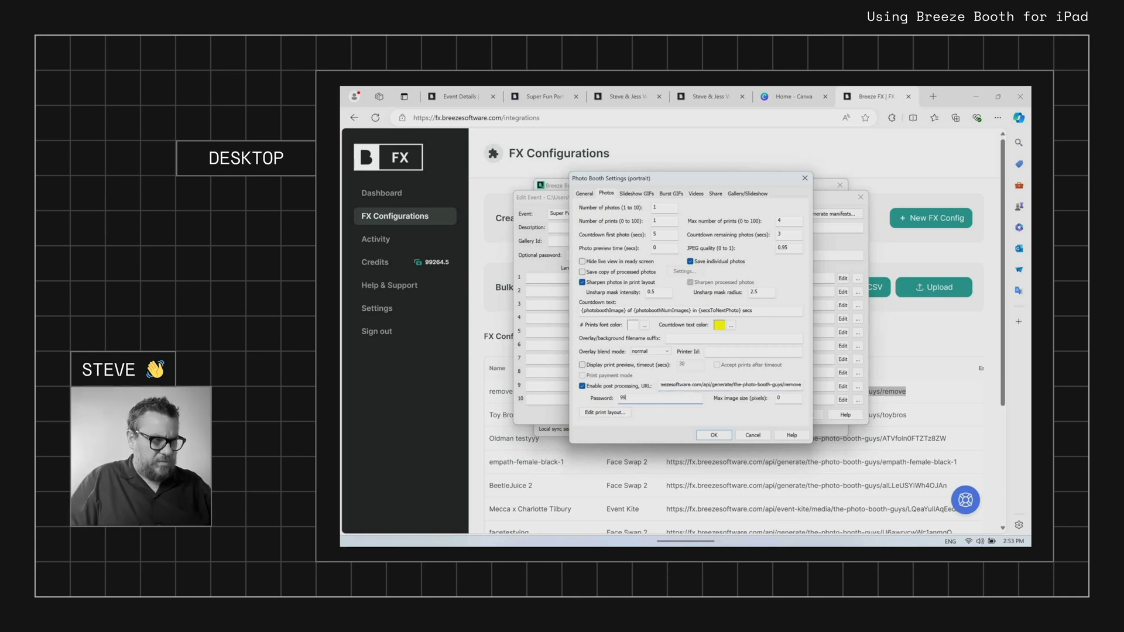
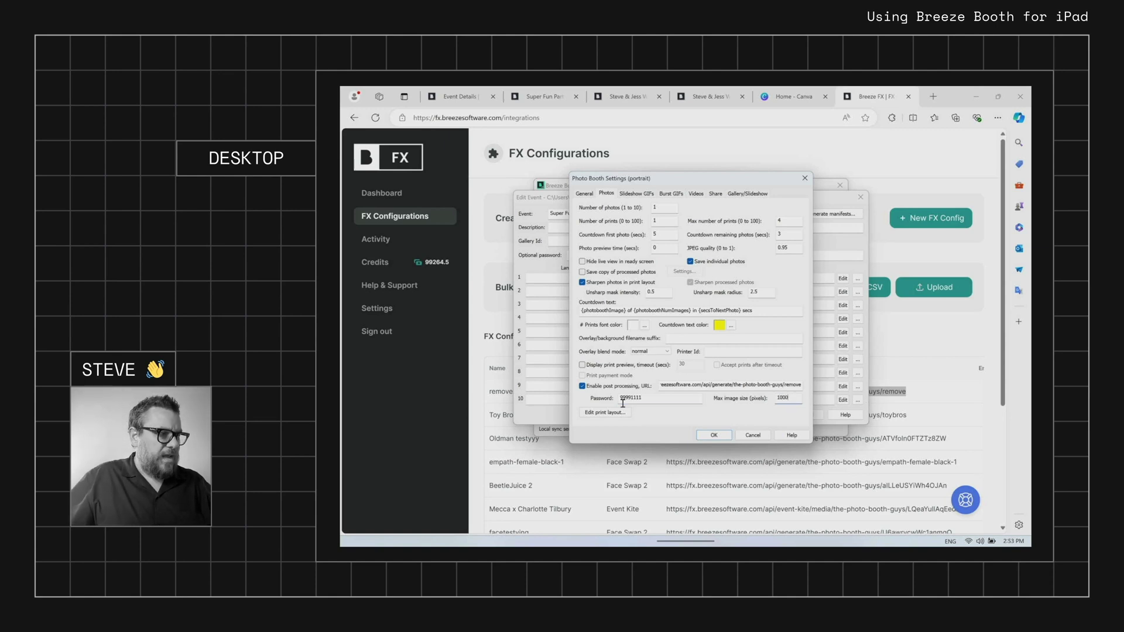
# Give the print layout a pink background colour and save it
pyautogui.click(608, 413)
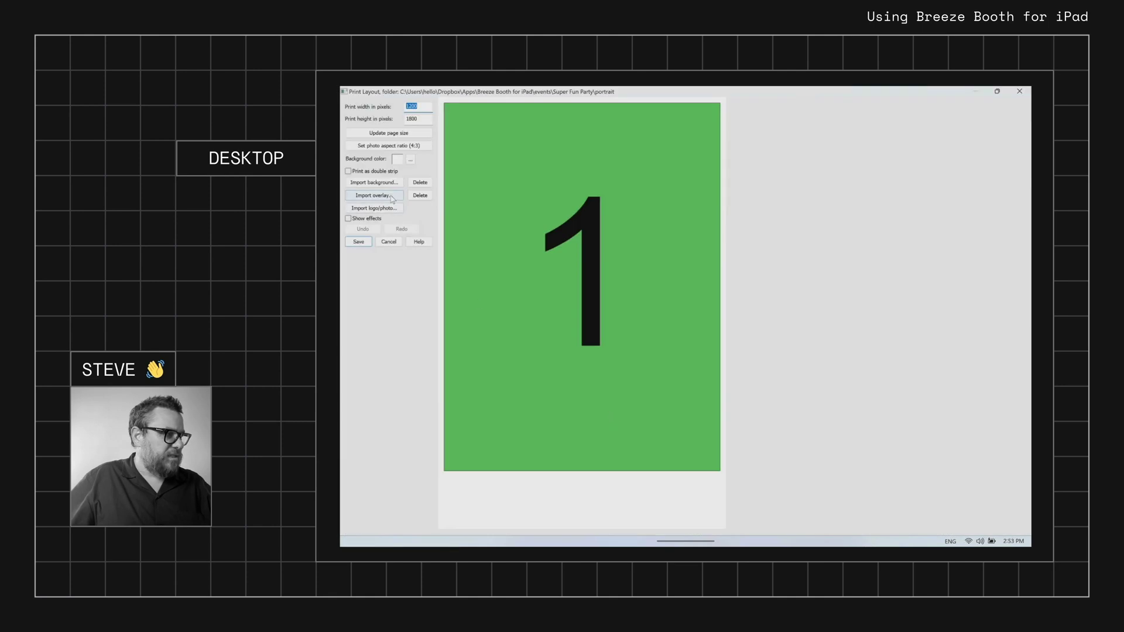
pyautogui.click(410, 160)
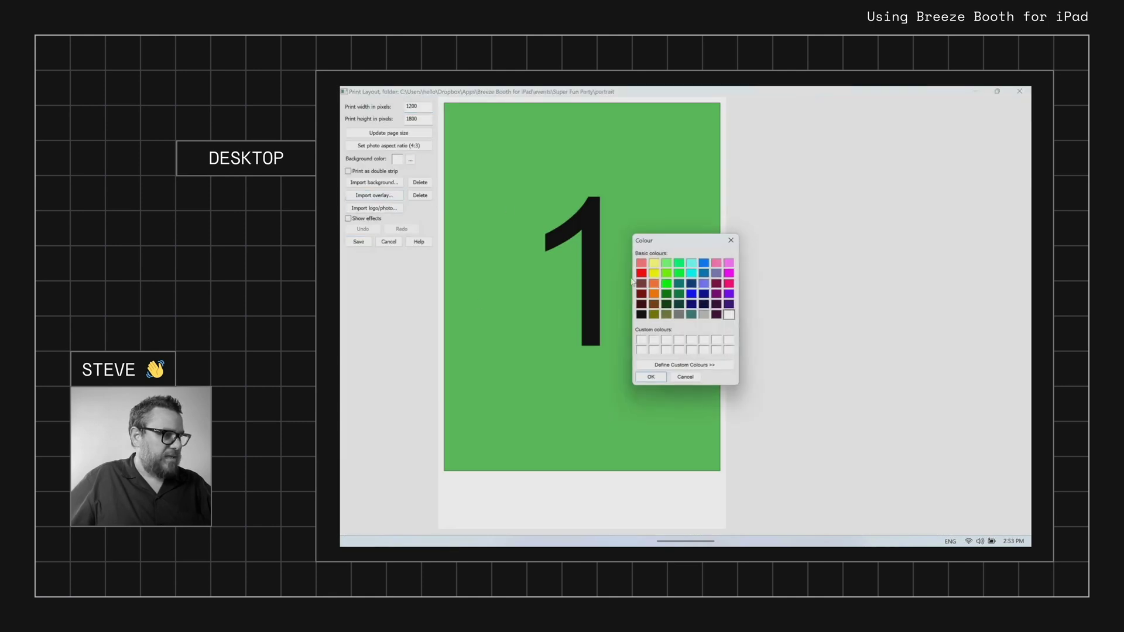
pyautogui.click(729, 284)
pyautogui.click(651, 377)
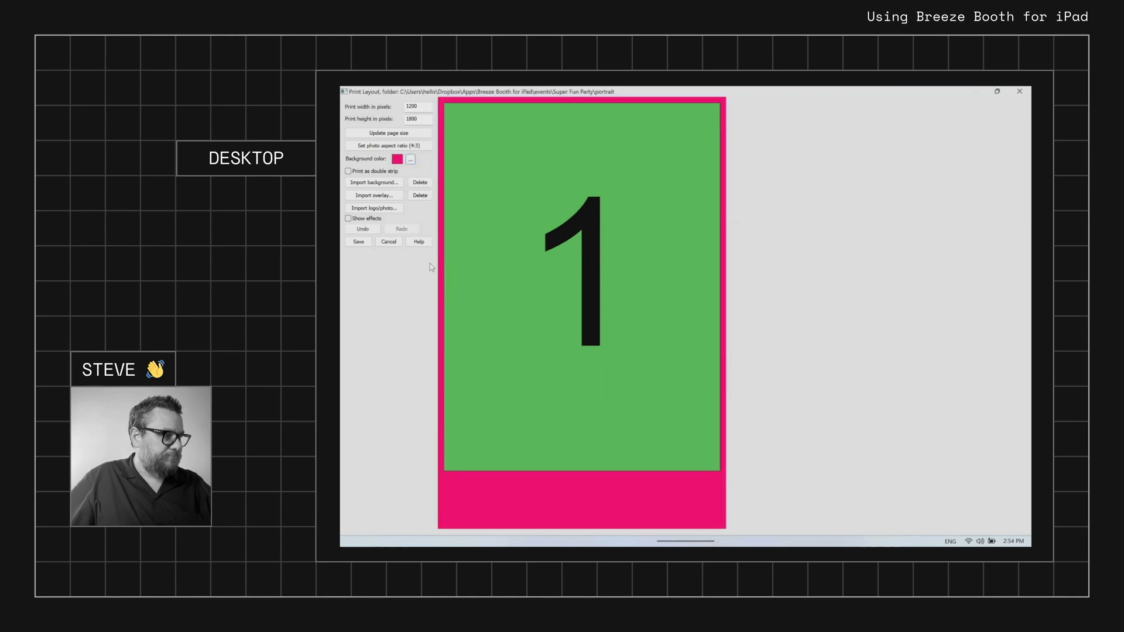
pyautogui.click(359, 242)
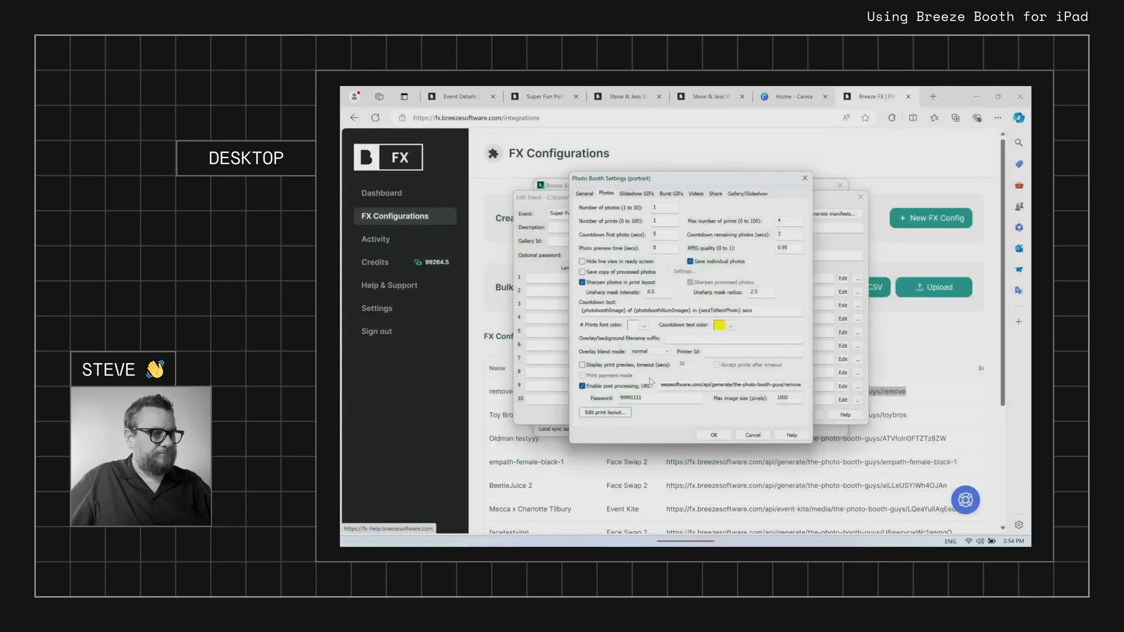
# Confirm the portrait profile settings and save the Super Fun Party event changes
pyautogui.click(713, 435)
pyautogui.click(805, 414)
pyautogui.click(670, 337)
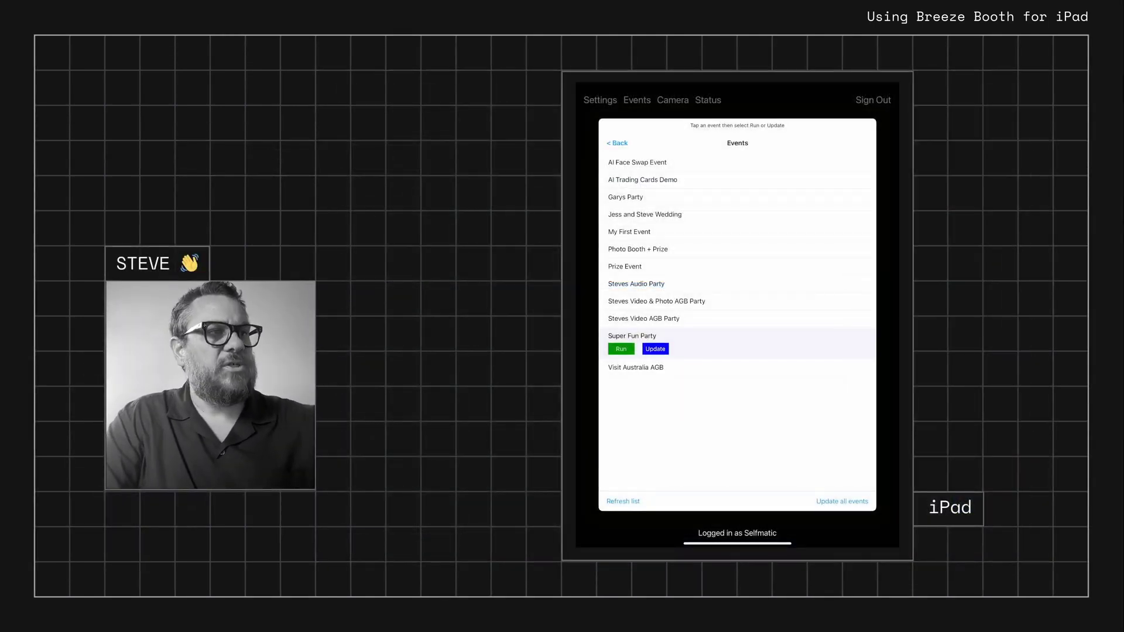
# Update Super Fun Party on the iPad, run it, and start a photo countdown
pyautogui.click(655, 349)
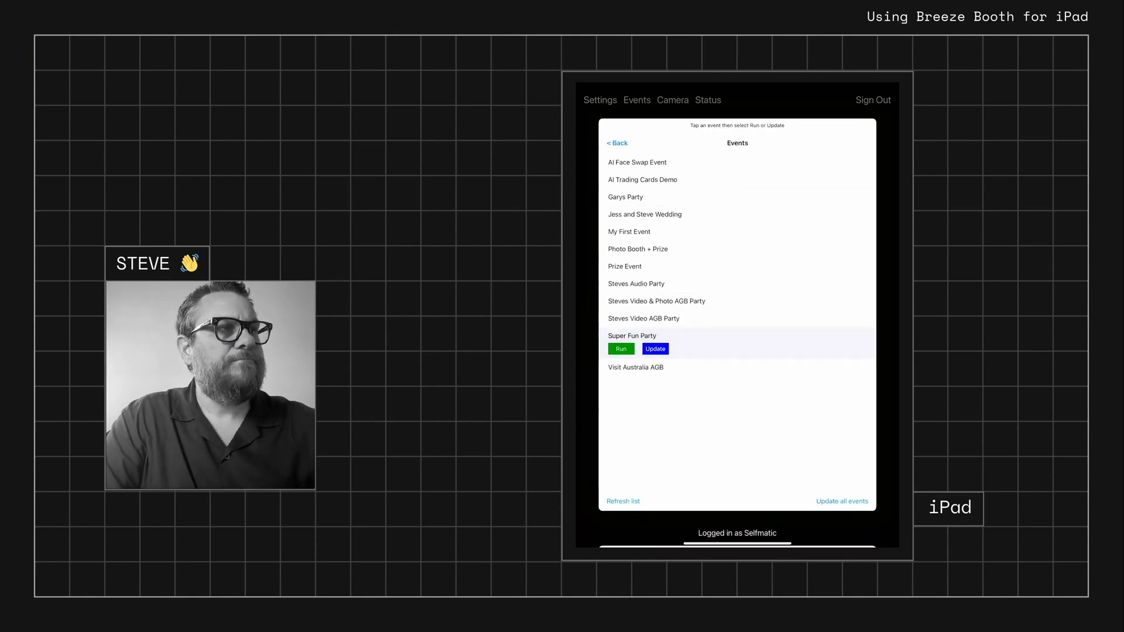
pyautogui.click(621, 349)
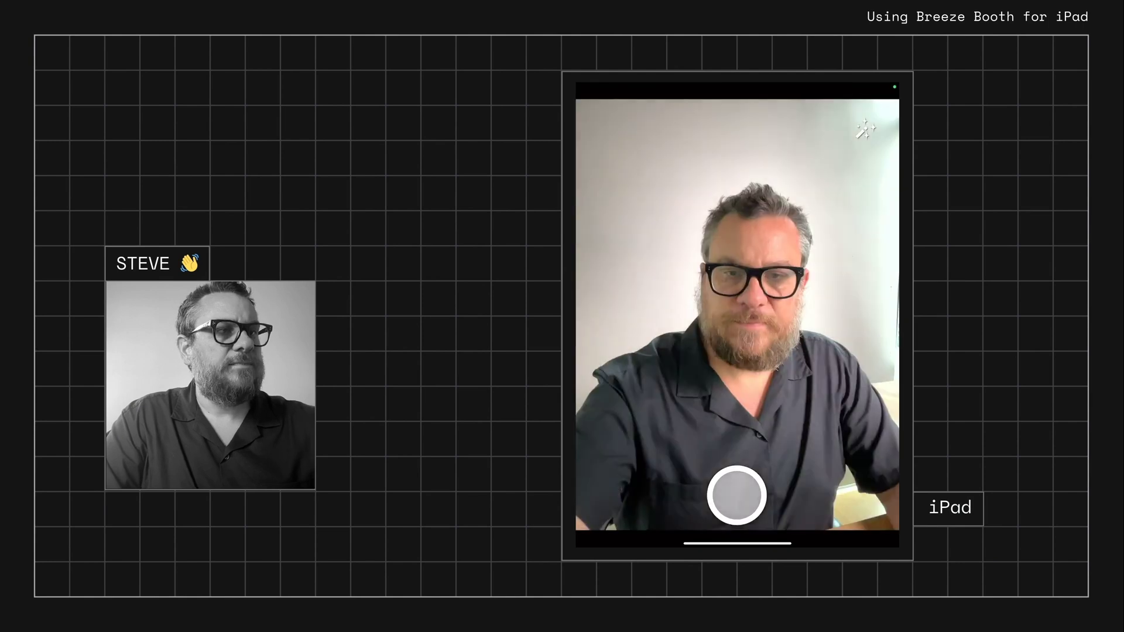
pyautogui.click(737, 497)
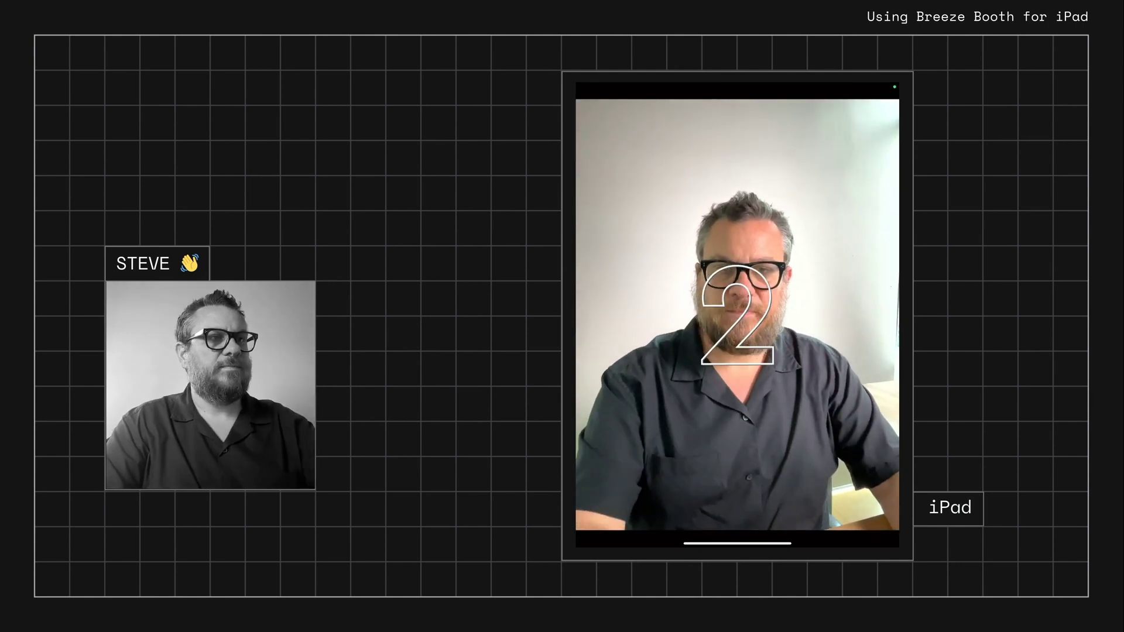